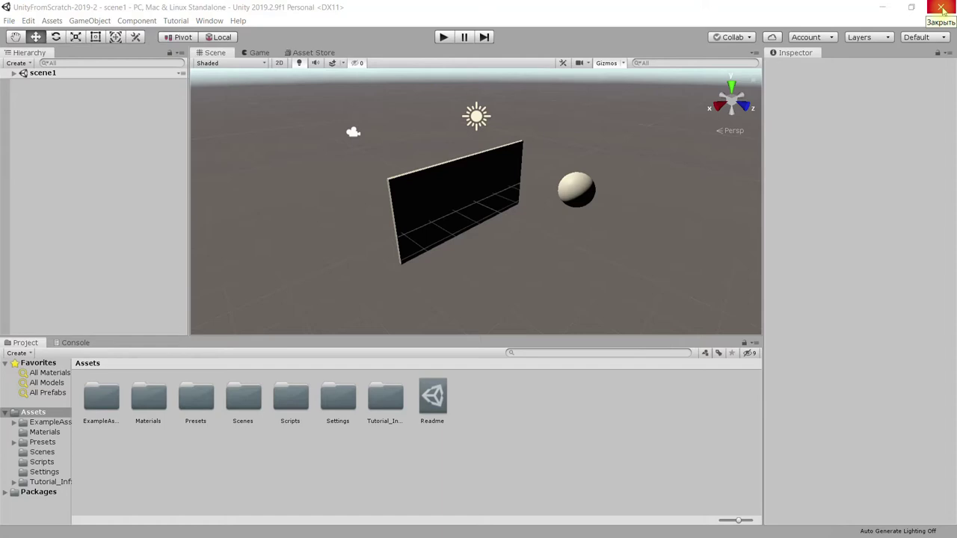
Close the old project's editor and launch Unity Hub, checking its Unity version list.
left_click(942, 8)
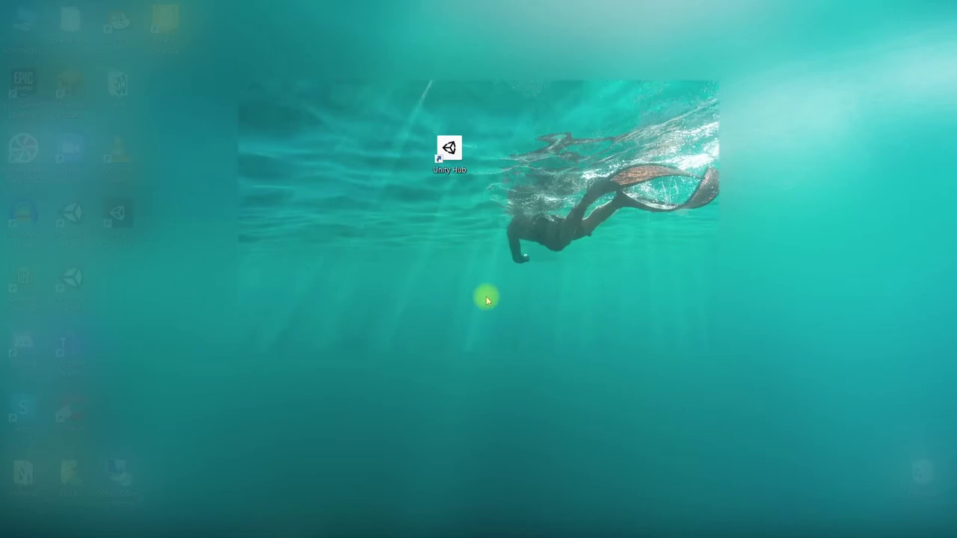
double_click(450, 157)
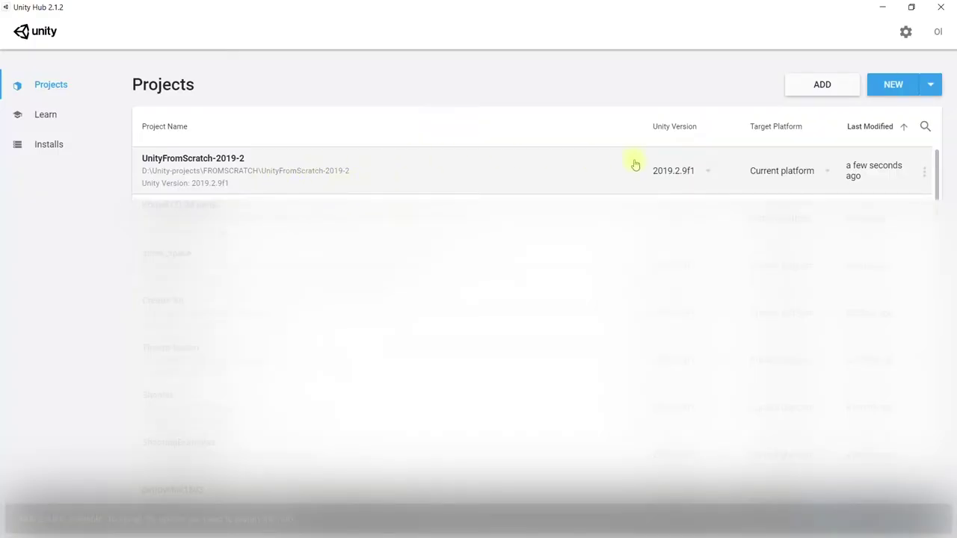
left_click(710, 173)
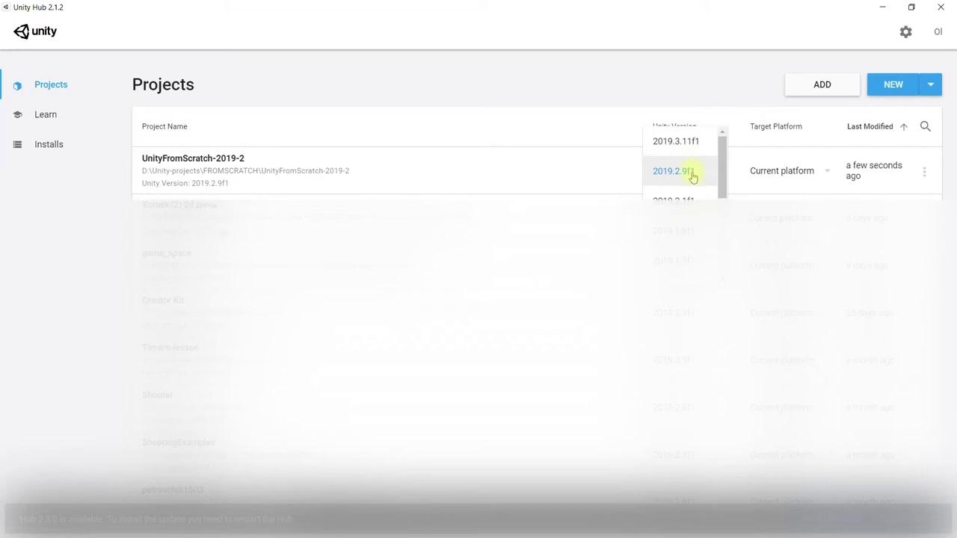
left_click(715, 92)
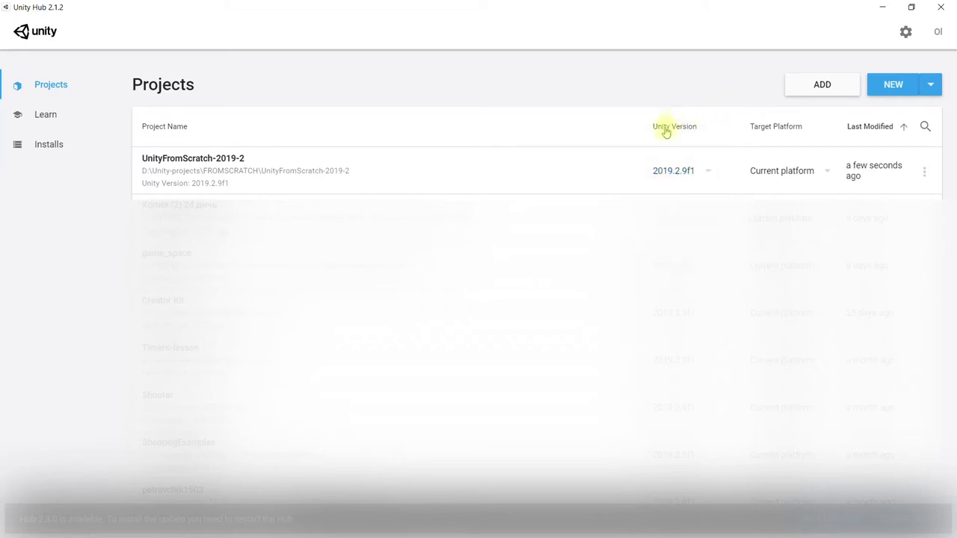
left_click(932, 84)
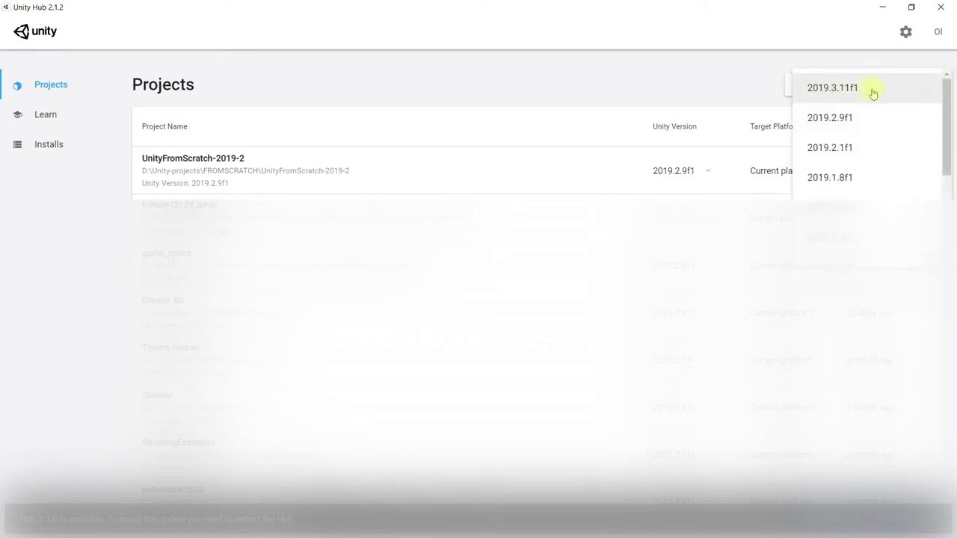
Create a new 3D project named FromScratch-2019-3 with Unity 2019.3.11f1.
left_click(873, 92)
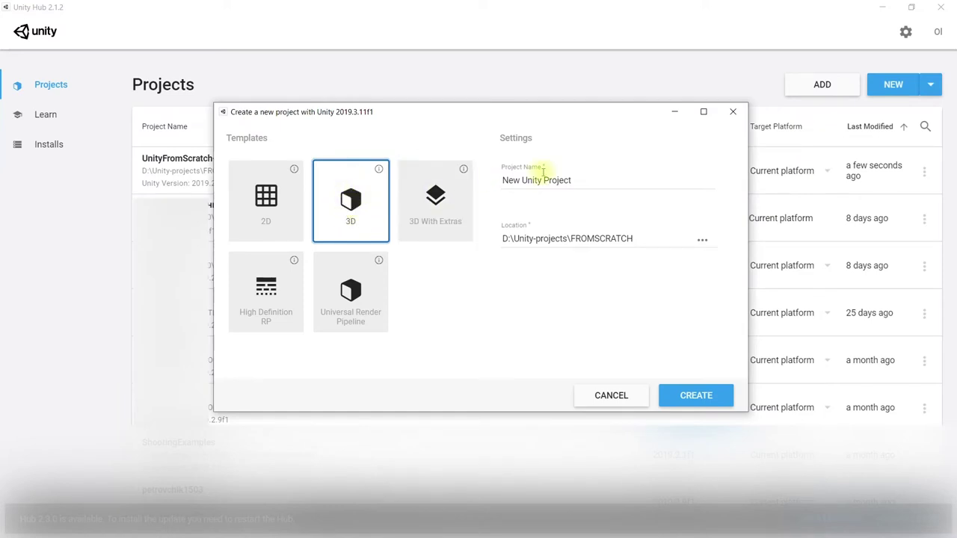
left_click_drag(585, 183, 497, 187)
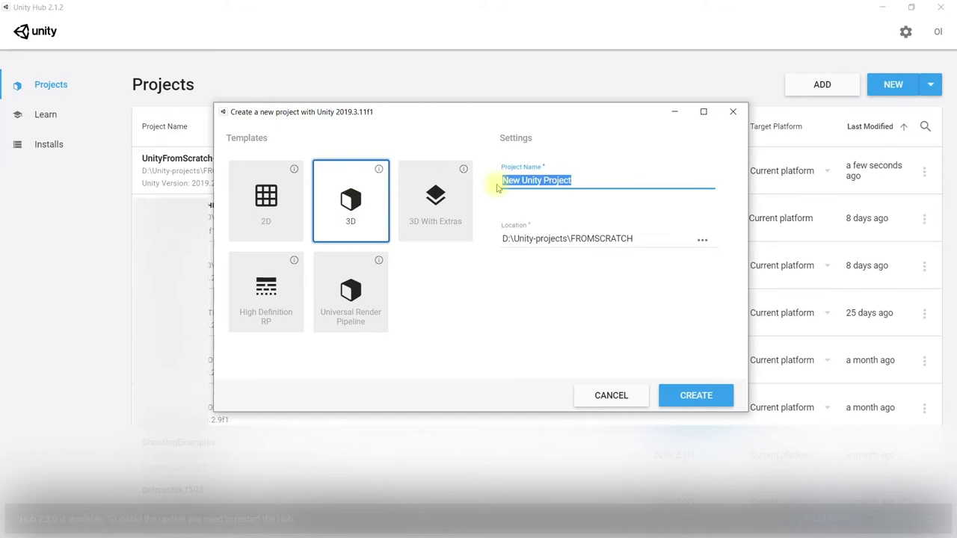
key("BackSpace")
type("From")
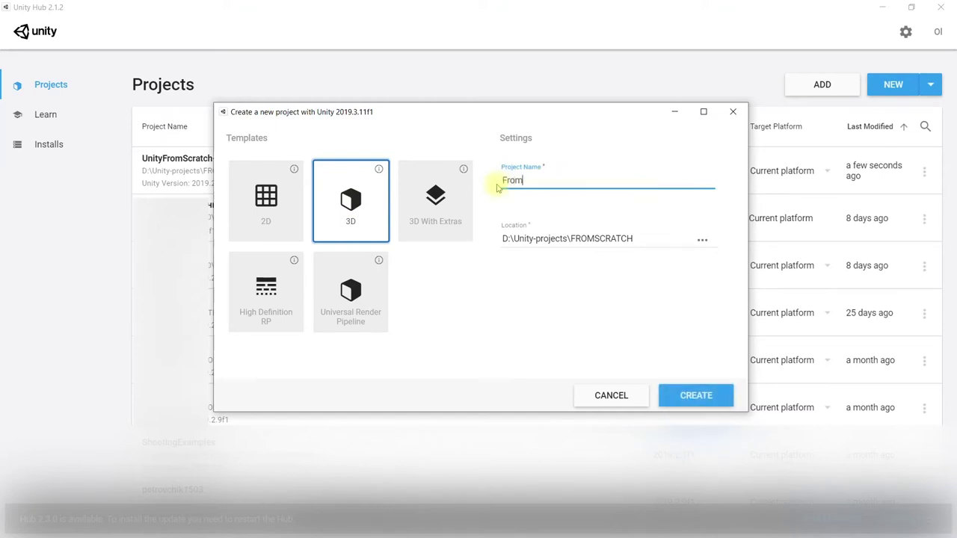
type("Scratch-2091-3")
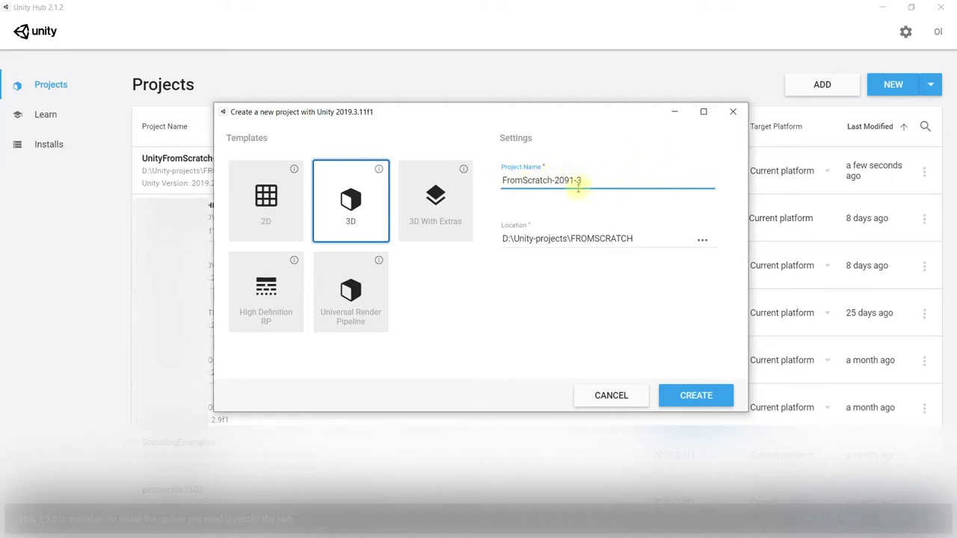
double_click(565, 181)
type("2019")
left_click(696, 401)
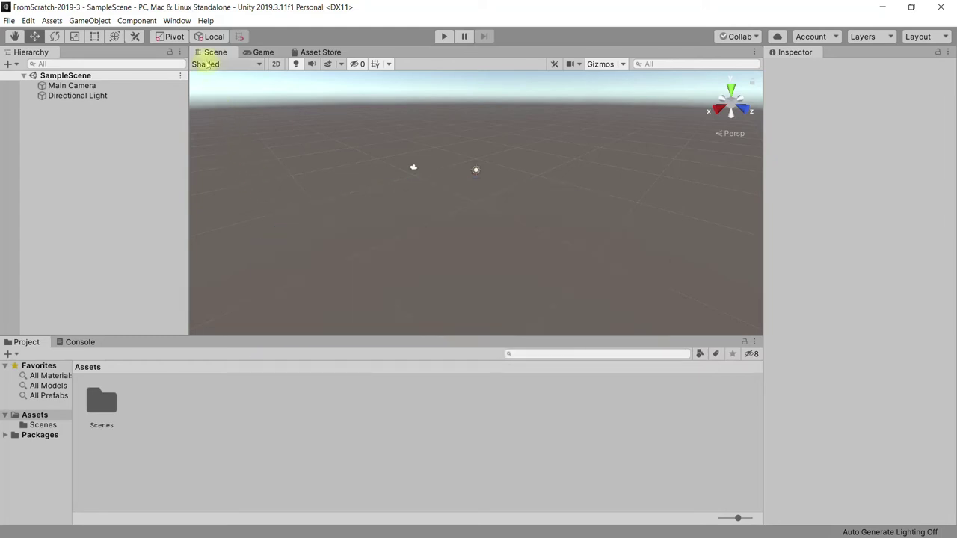
Preview the Game view, return to the Scene view, and open the Assets/Scenes folder.
left_click(257, 52)
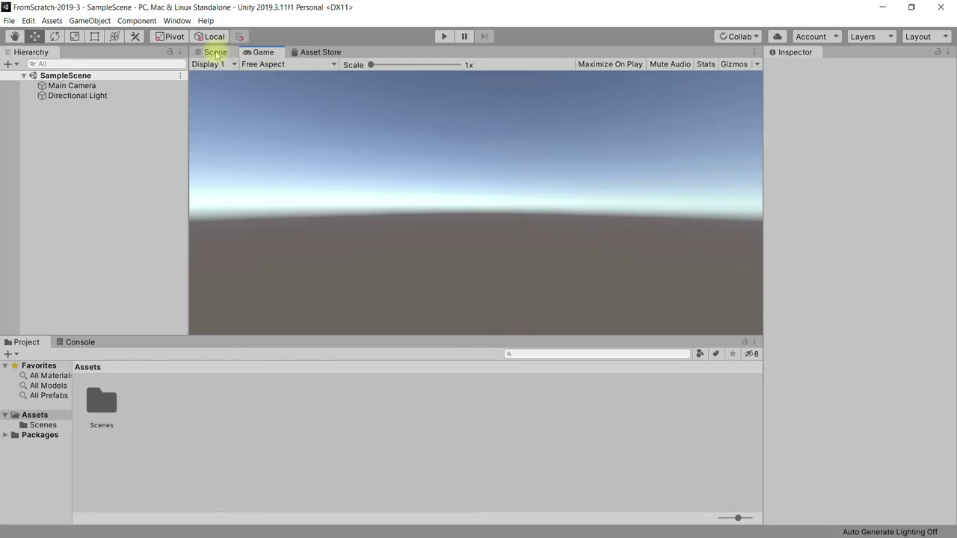
left_click(216, 53)
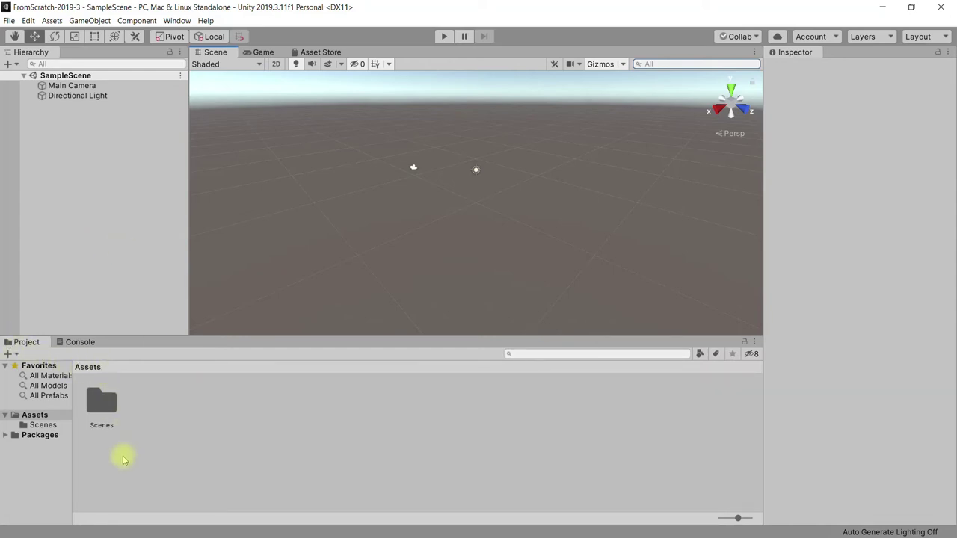
left_click(41, 425)
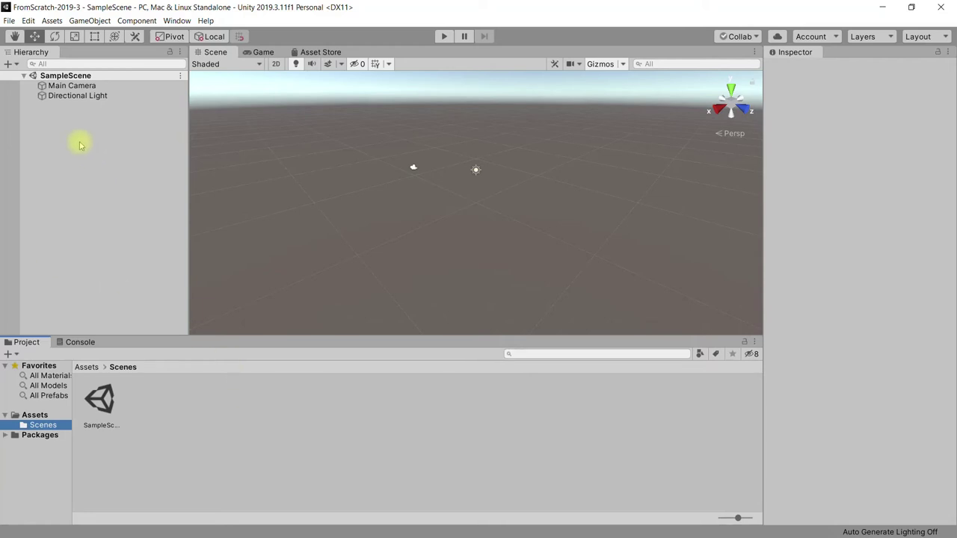
Add an empty GameObject to SampleScene using Create Empty from the Hierarchy's + menu.
left_click(90, 24)
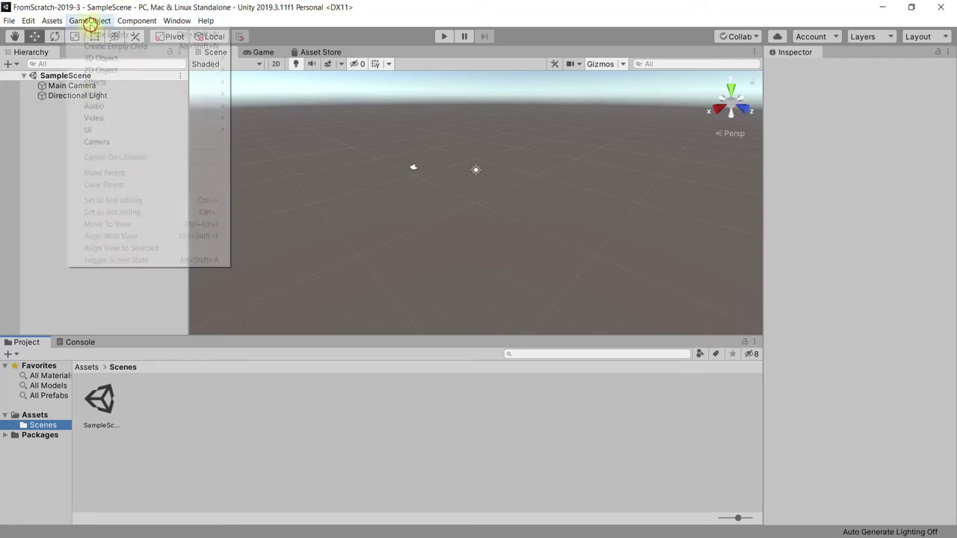
left_click(46, 141)
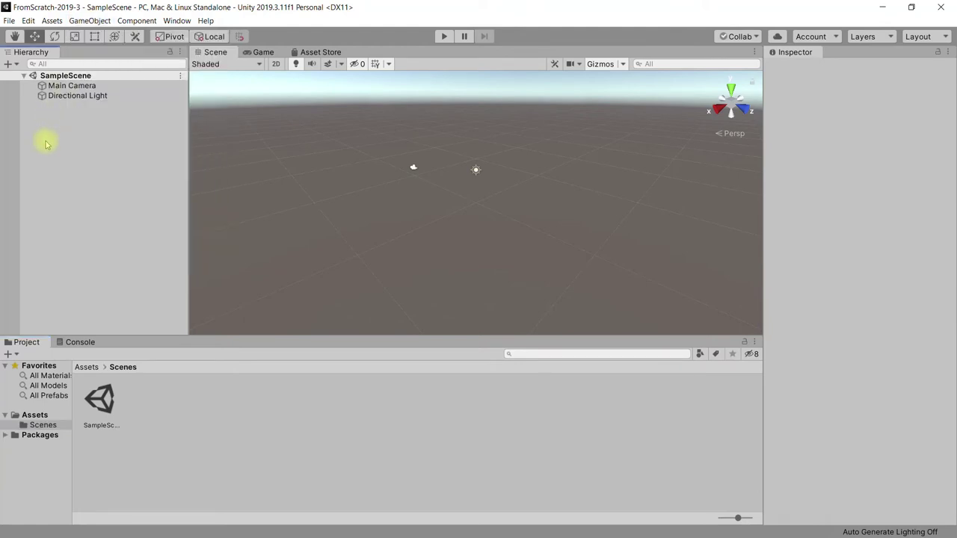
left_click(12, 65)
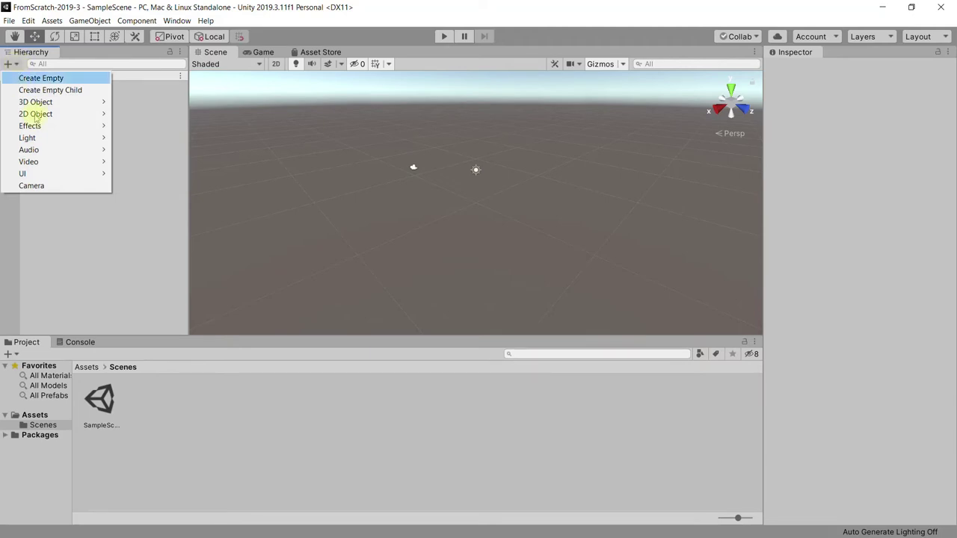
right_click(141, 164)
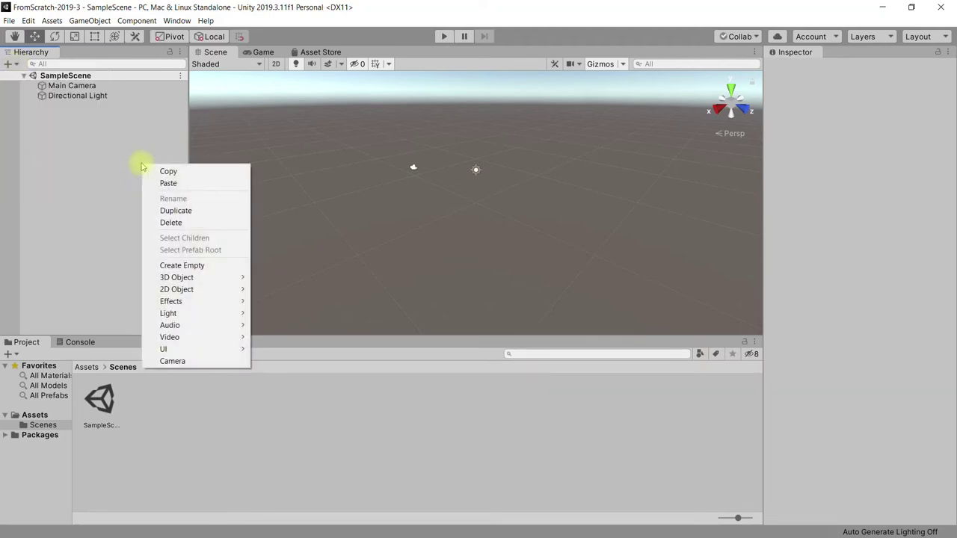
mouse_move(166, 278)
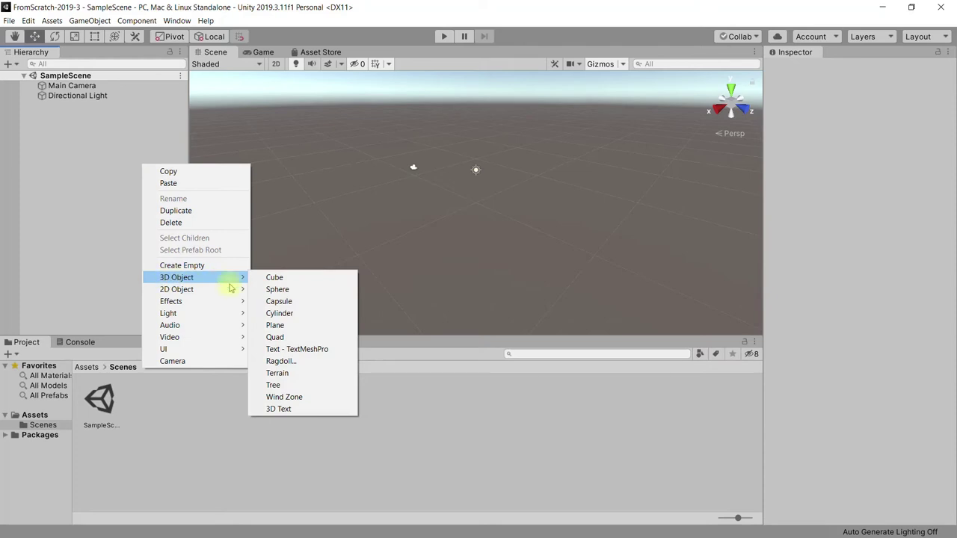
left_click(62, 173)
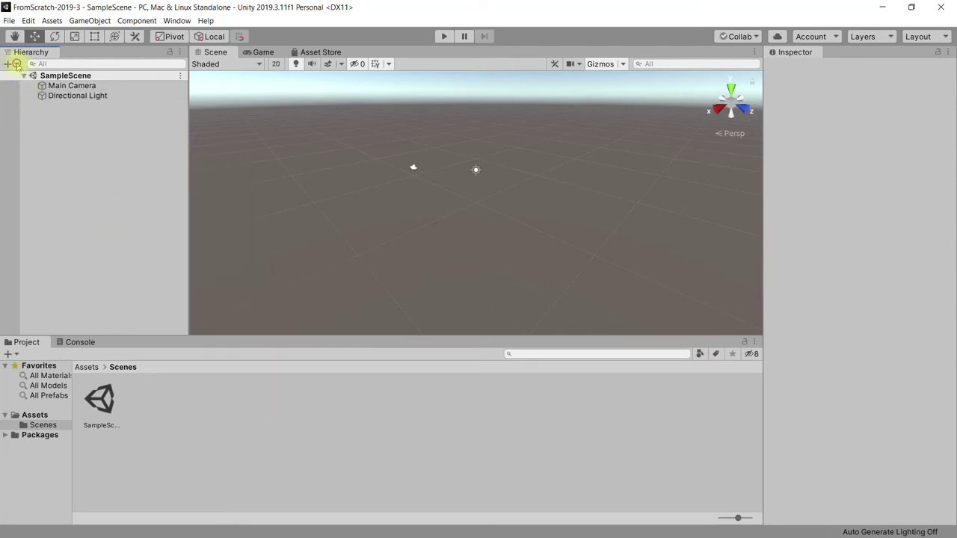
left_click(17, 64)
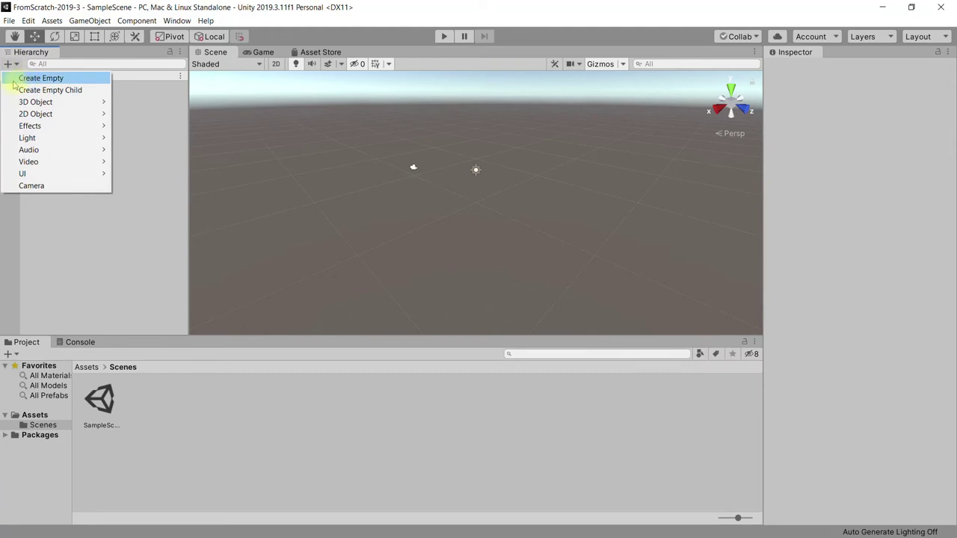
left_click(75, 79)
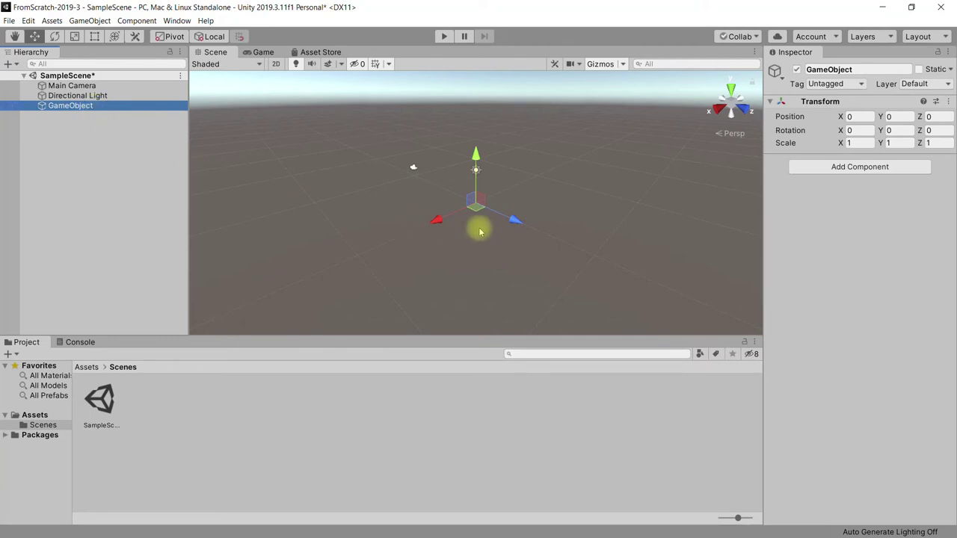
left_click(261, 52)
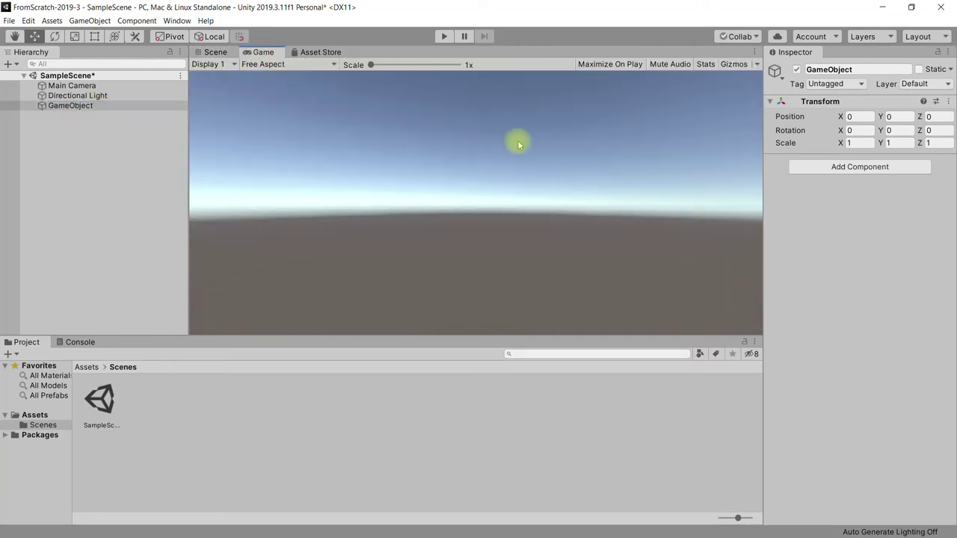
left_click(214, 51)
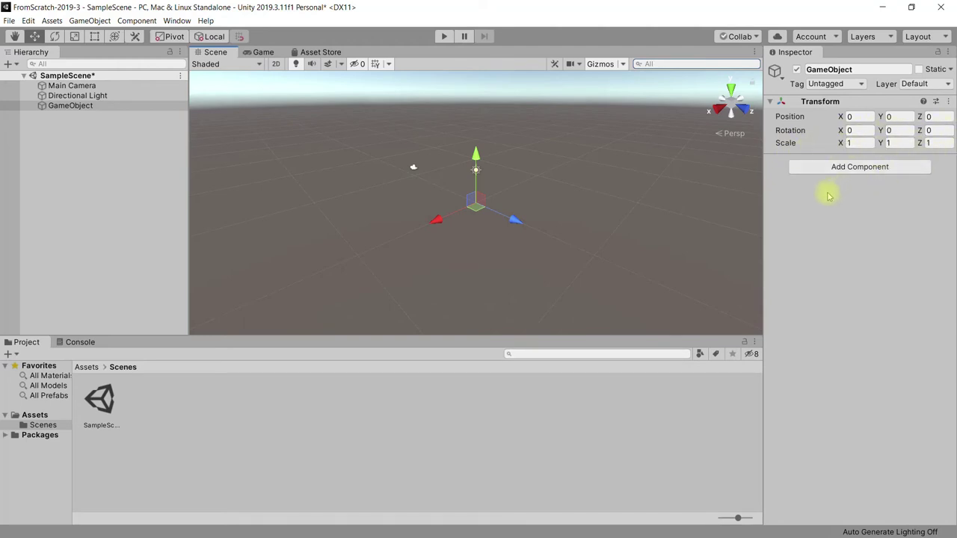
left_click(857, 117)
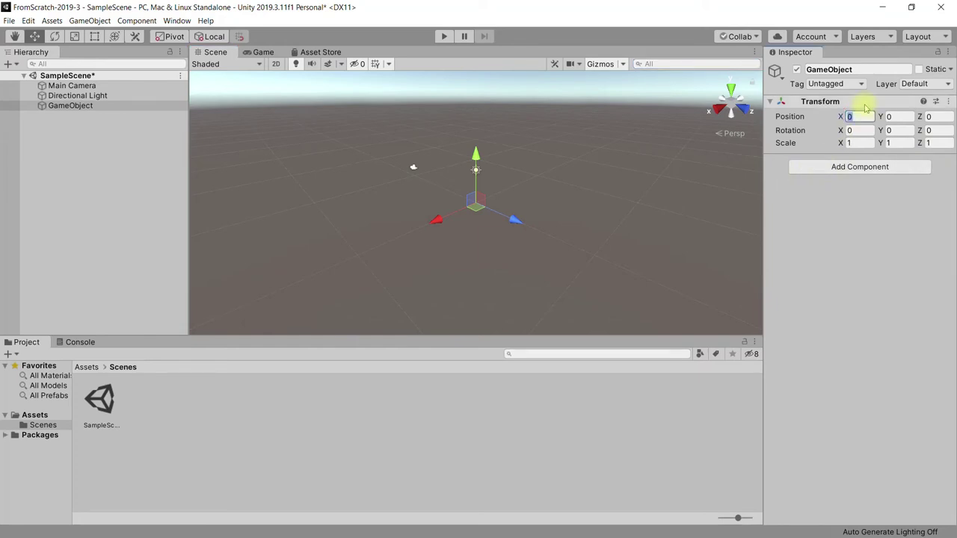
type("20")
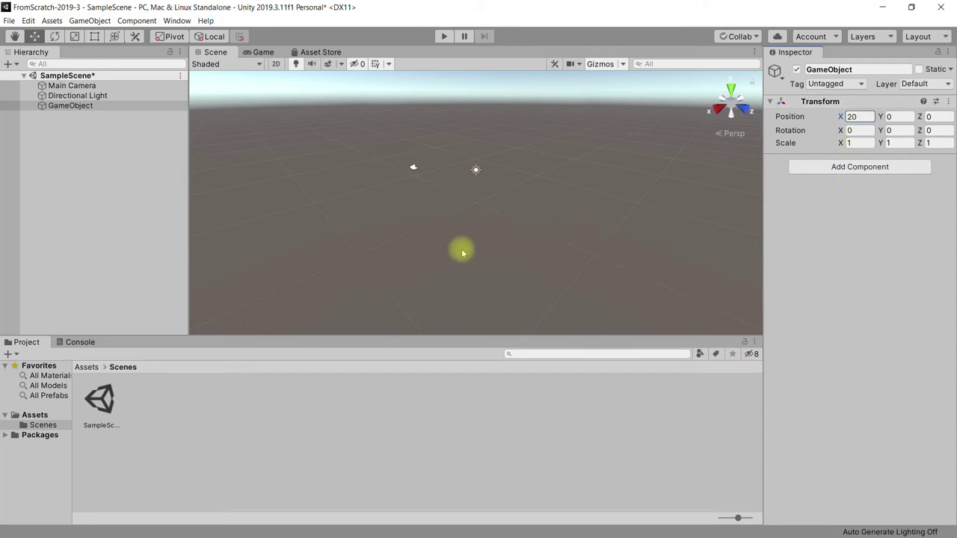
left_click(84, 106)
double_click(70, 107)
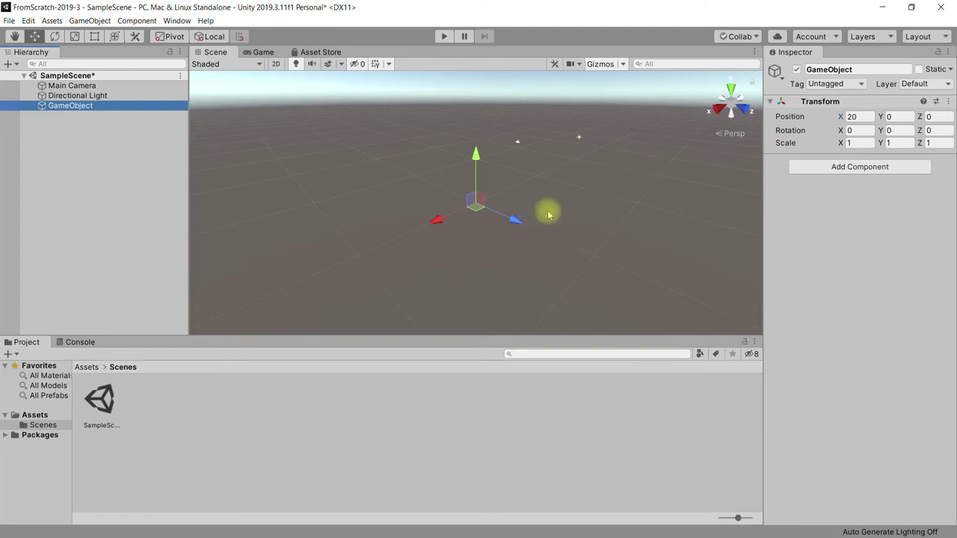
left_click(864, 118)
type("0")
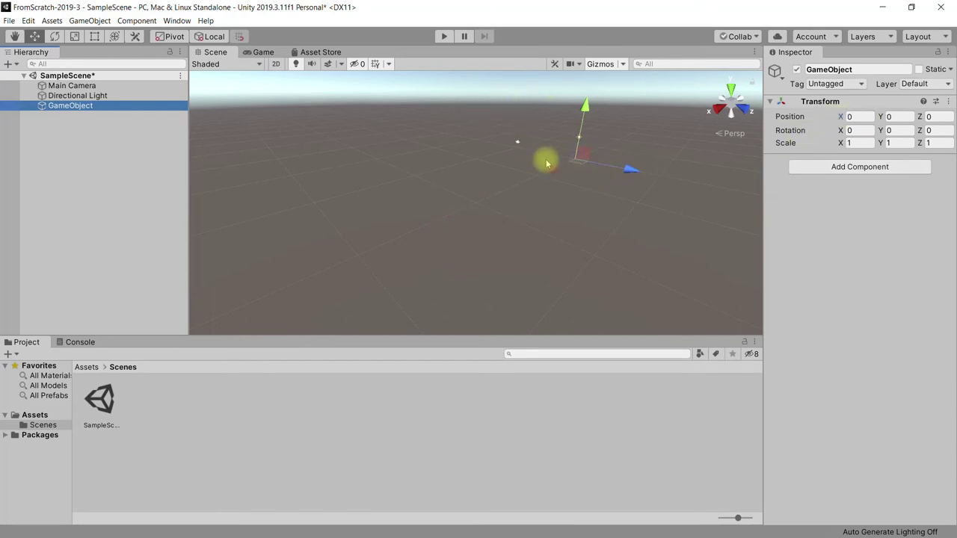
left_click_drag(576, 163, 485, 215)
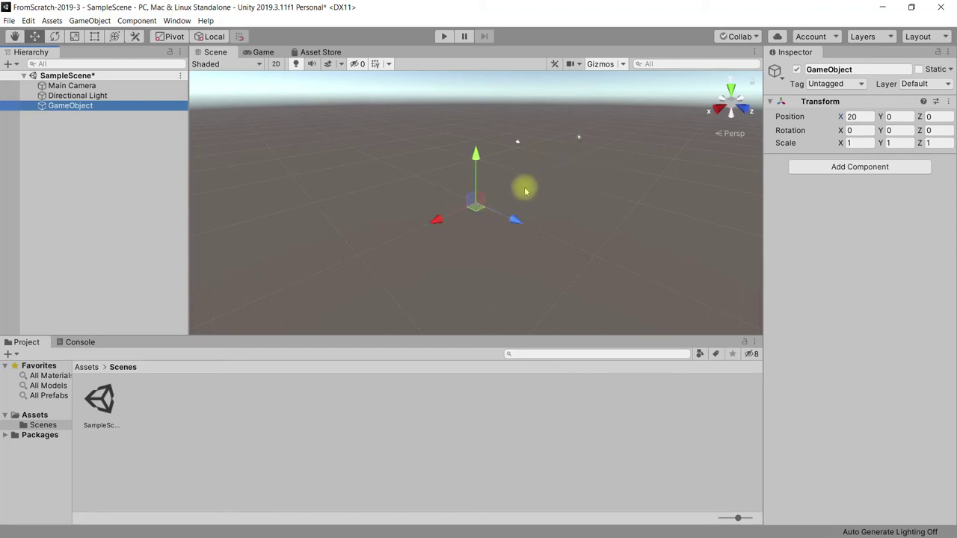
left_click(856, 116)
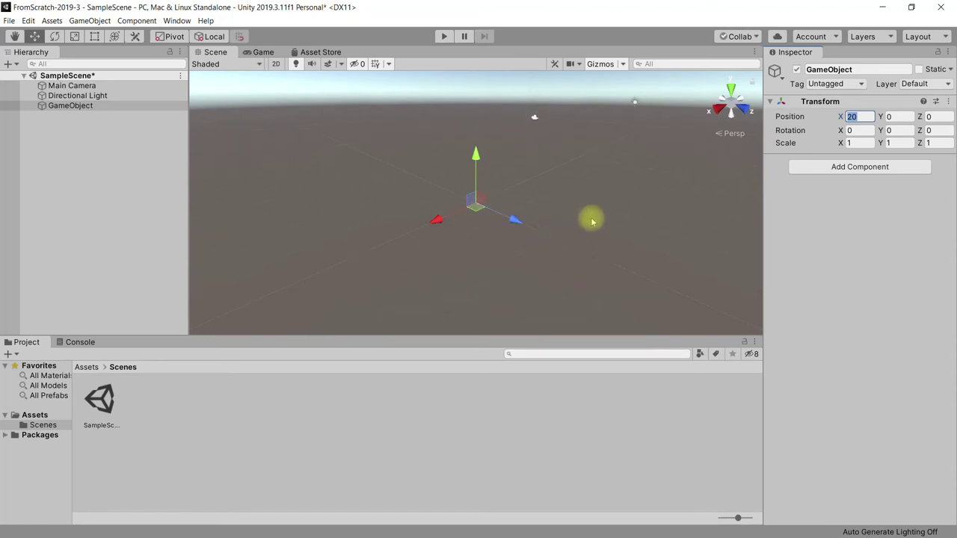
left_click_drag(591, 221, 578, 224, "alt")
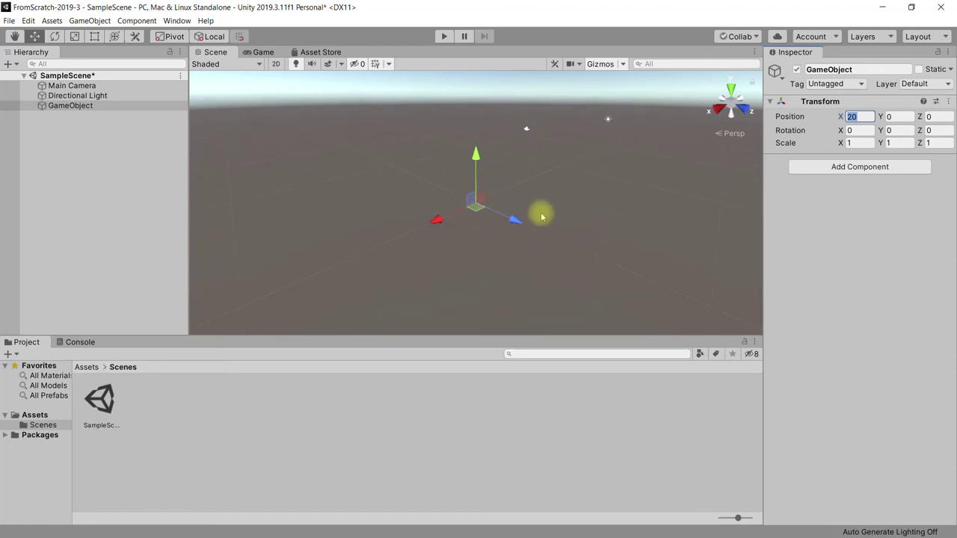
left_click_drag(484, 272, 589, 235, "alt")
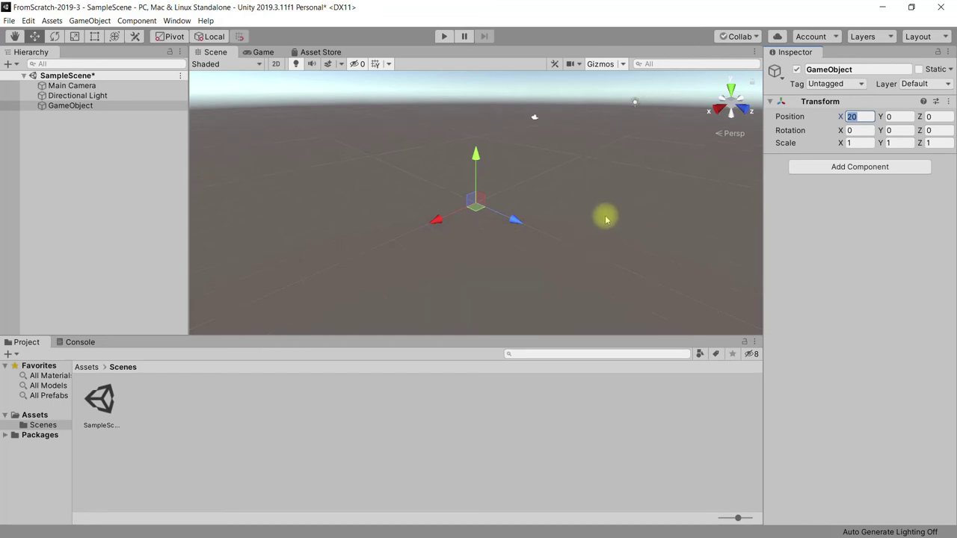
middle_click_drag(596, 220, 473, 226)
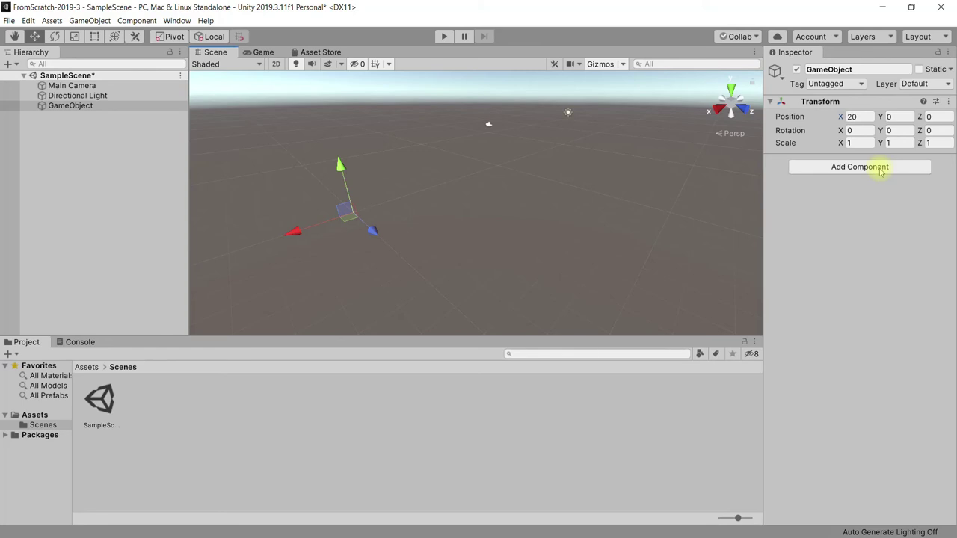
Add a Mesh Renderer to the GameObject by searching 'ren' in Add Component.
left_click(880, 169)
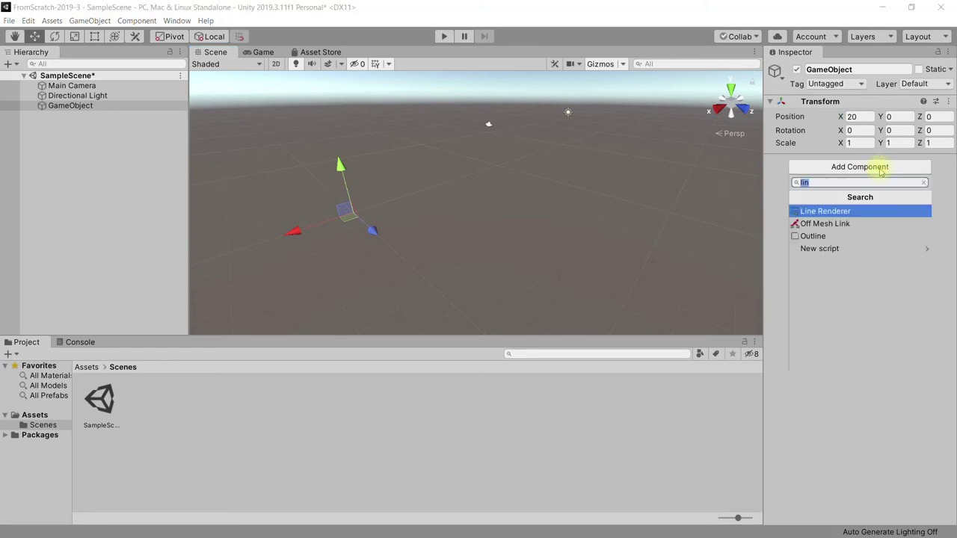
type("re")
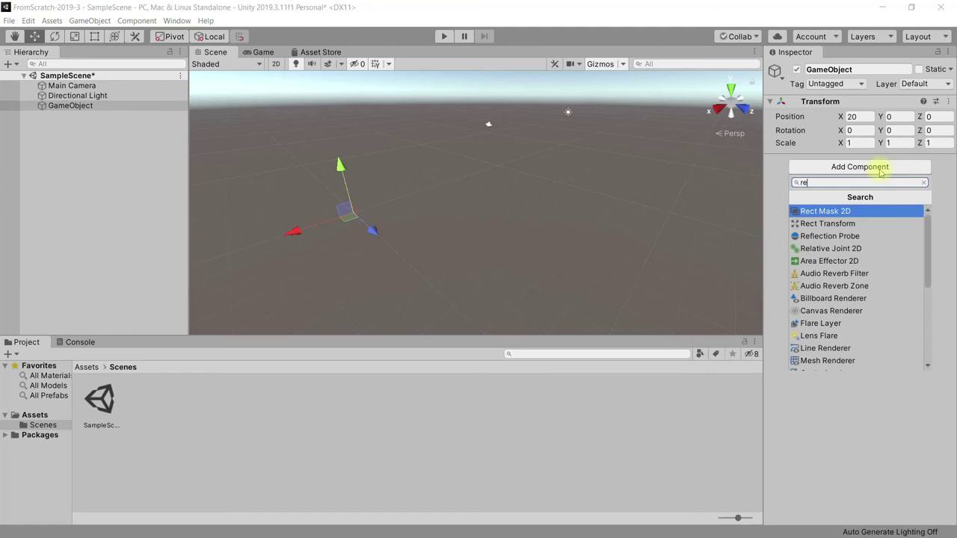
type("n")
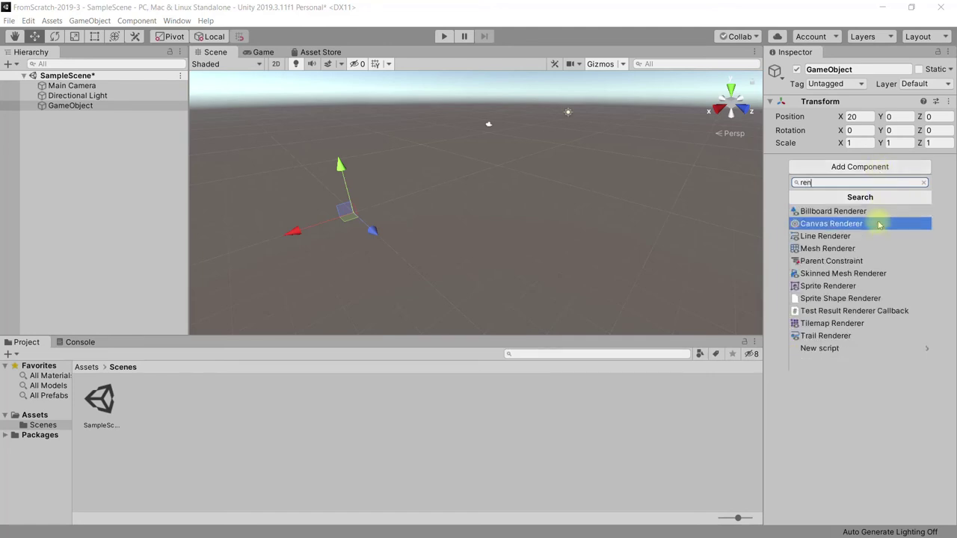
left_click(846, 252)
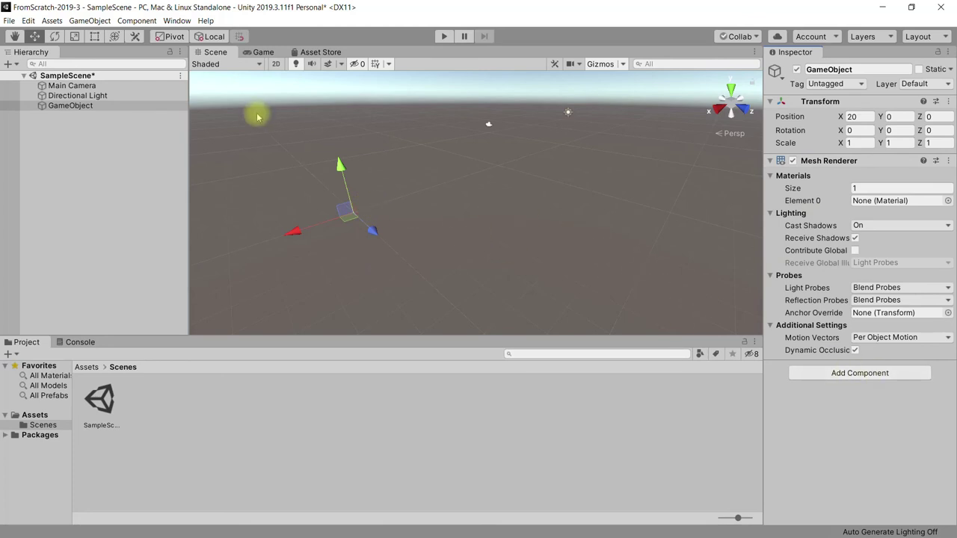
left_click(136, 22)
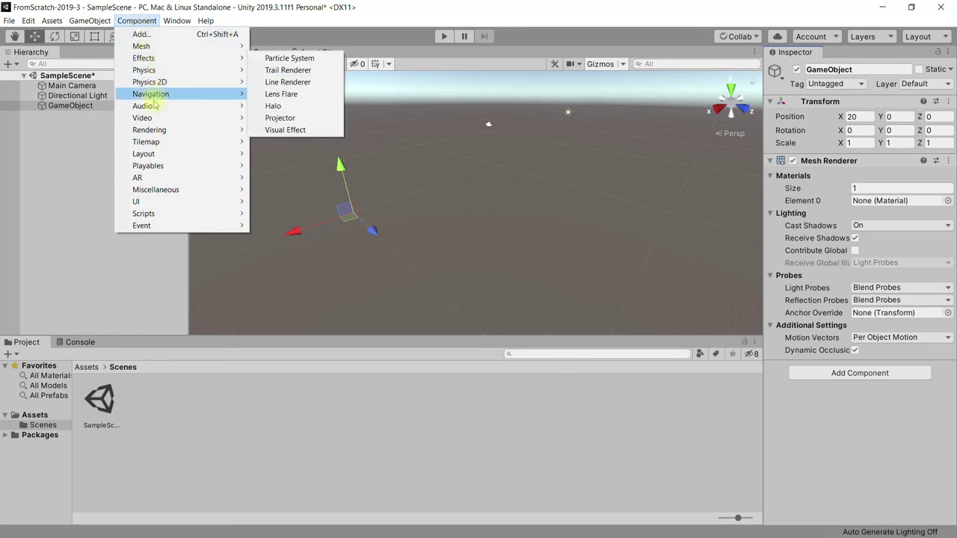
Add a Mesh Filter to the GameObject and assign it the Capsule mesh.
mouse_move(168, 51)
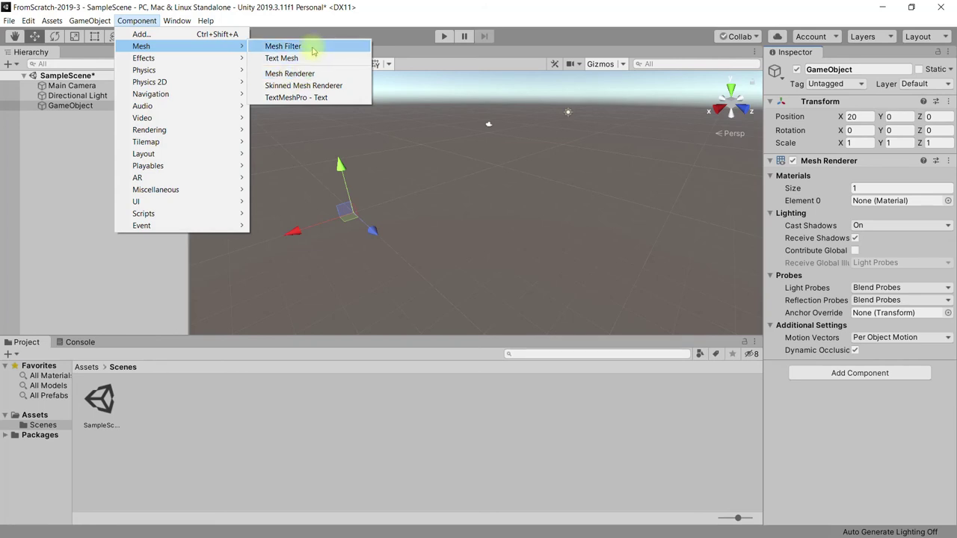
left_click(312, 50)
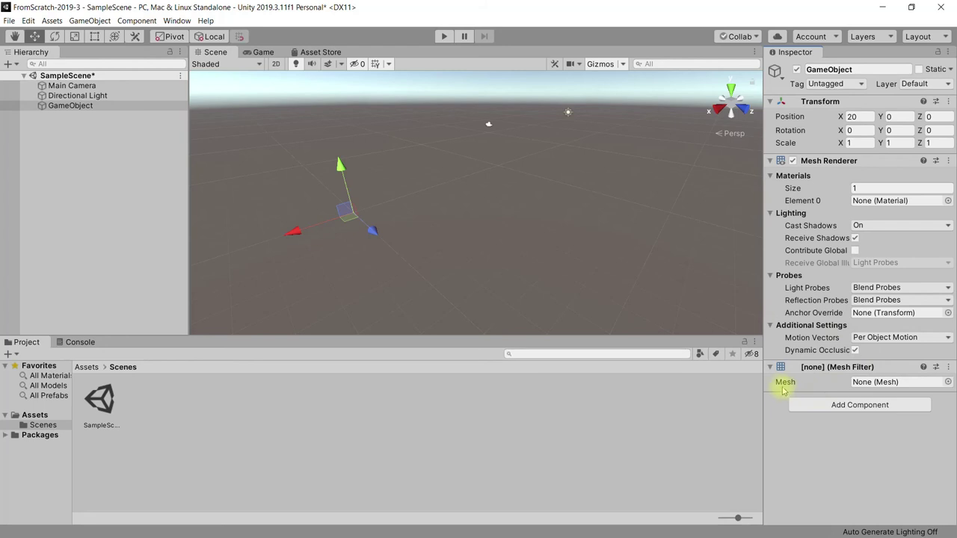
left_click(948, 382)
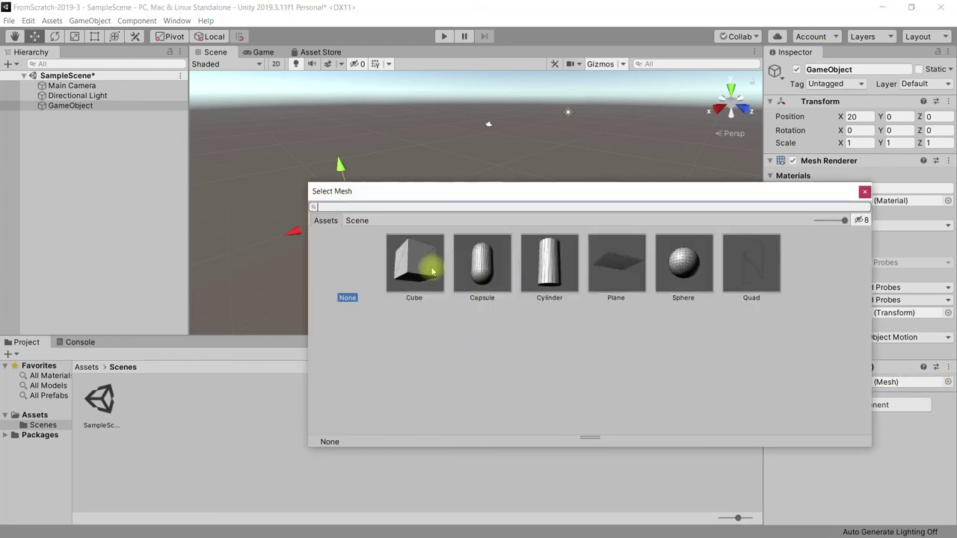
left_click(482, 262)
double_click(482, 261)
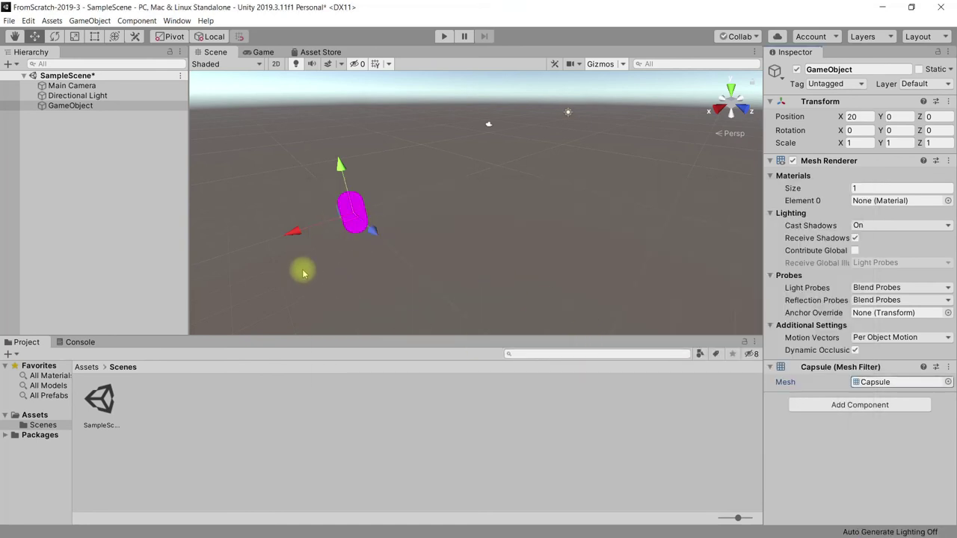
left_click(421, 214)
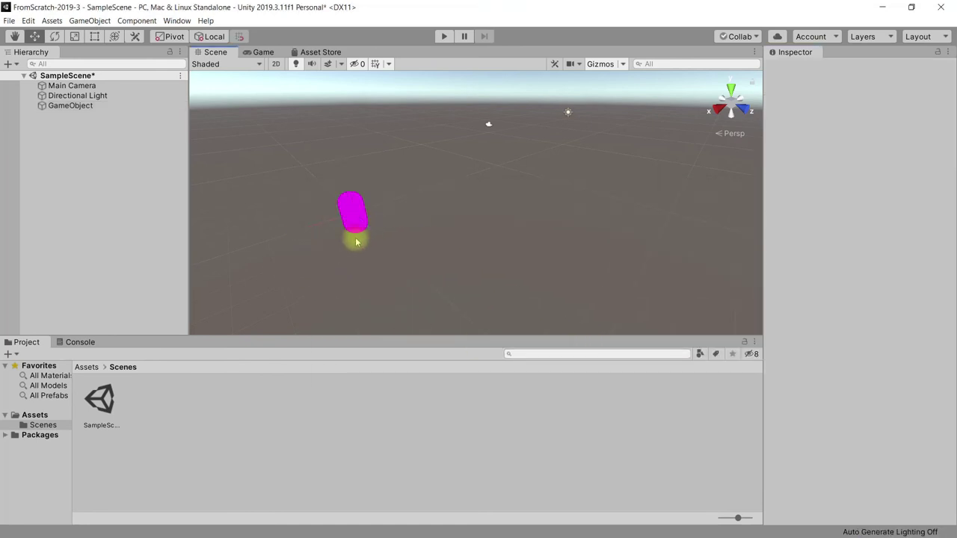
Select the capsule GameObject in the Hierarchy and delete it.
scroll(359, 209, "up", 3)
mouse_move(478, 235)
left_mouse_down("alt")
mouse_move(410, 256)
mouse_move(483, 235)
left_mouse_up("alt")
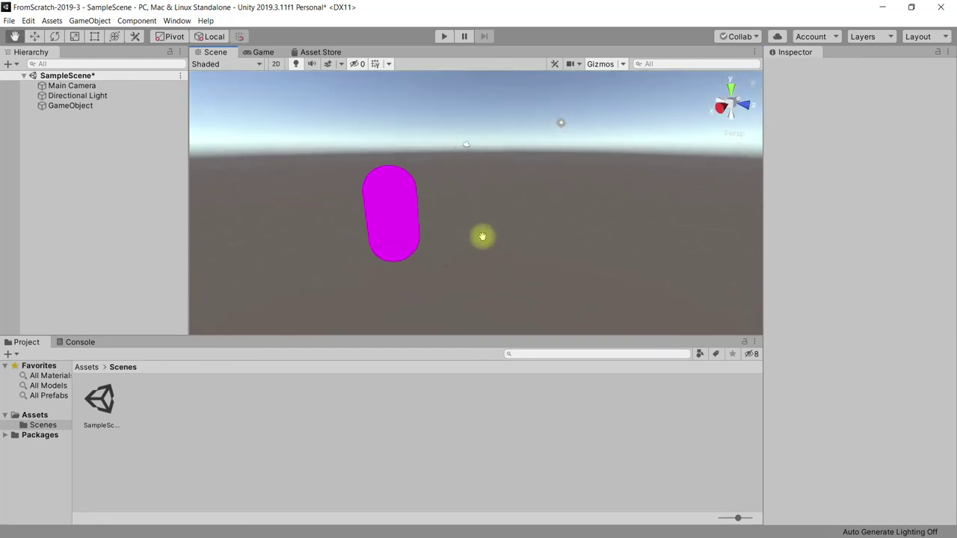
left_click(63, 108)
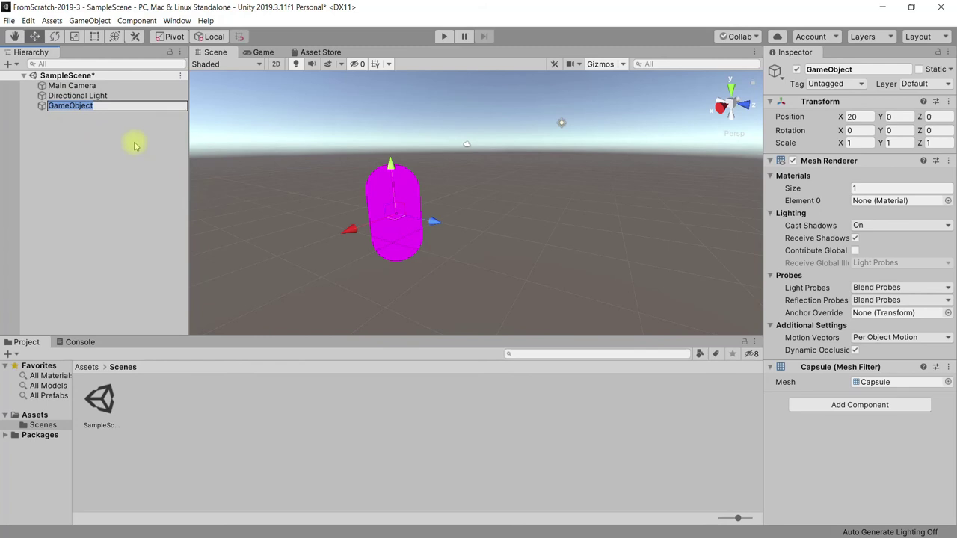
left_click(42, 110)
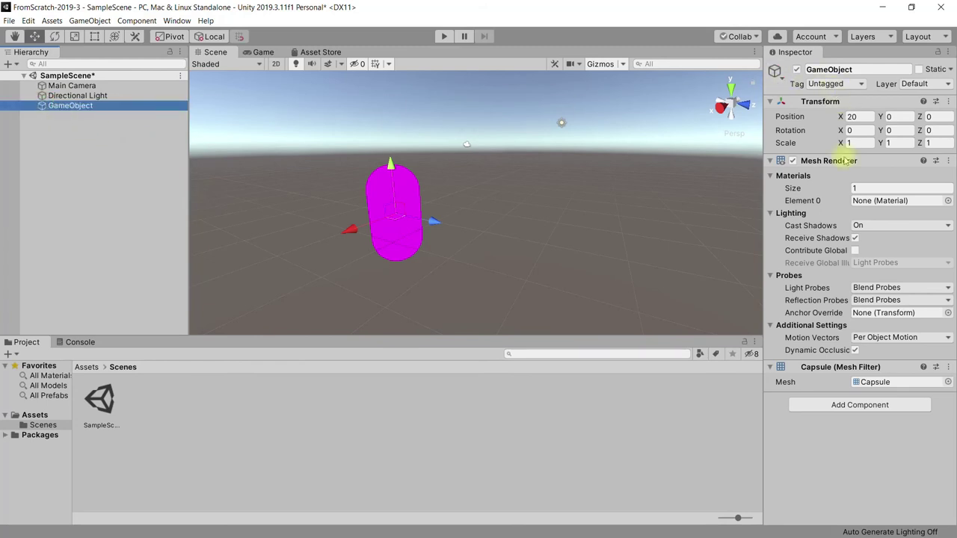
key("Delete")
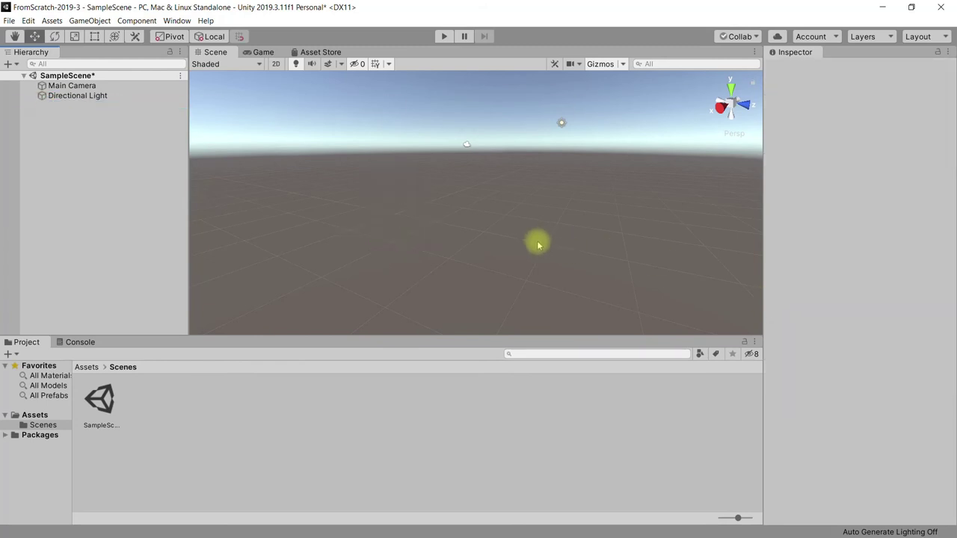
Add a Sphere to SampleScene from the Hierarchy's context menu.
right_click(79, 147)
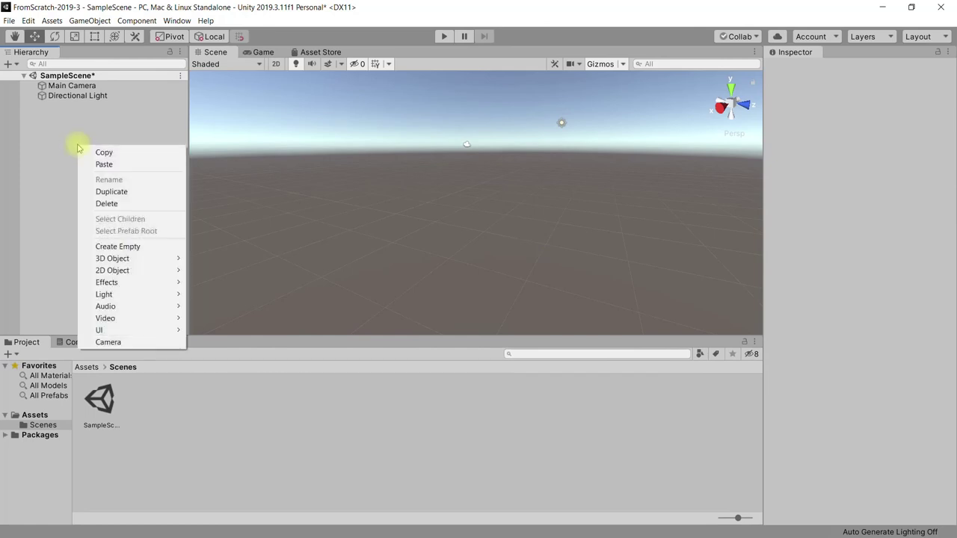
mouse_move(124, 262)
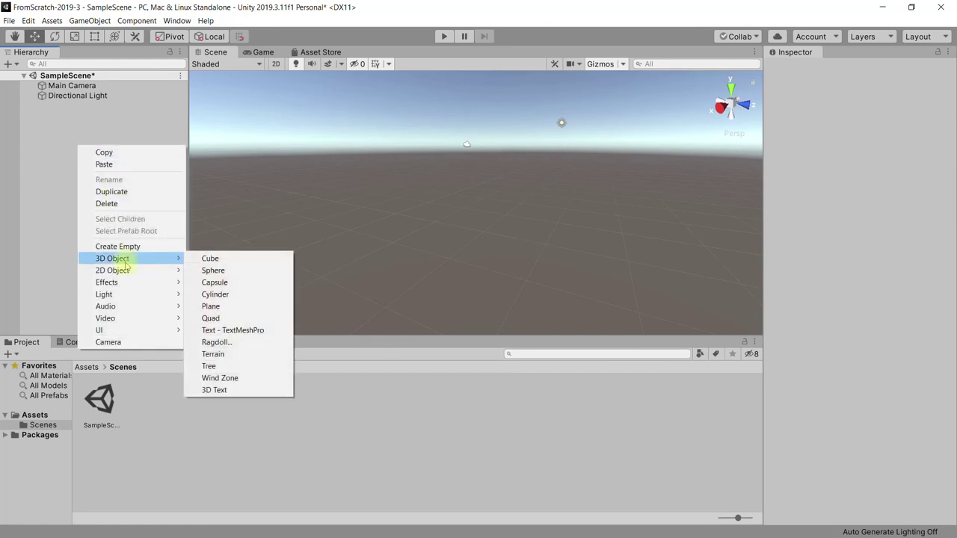
left_click(237, 271)
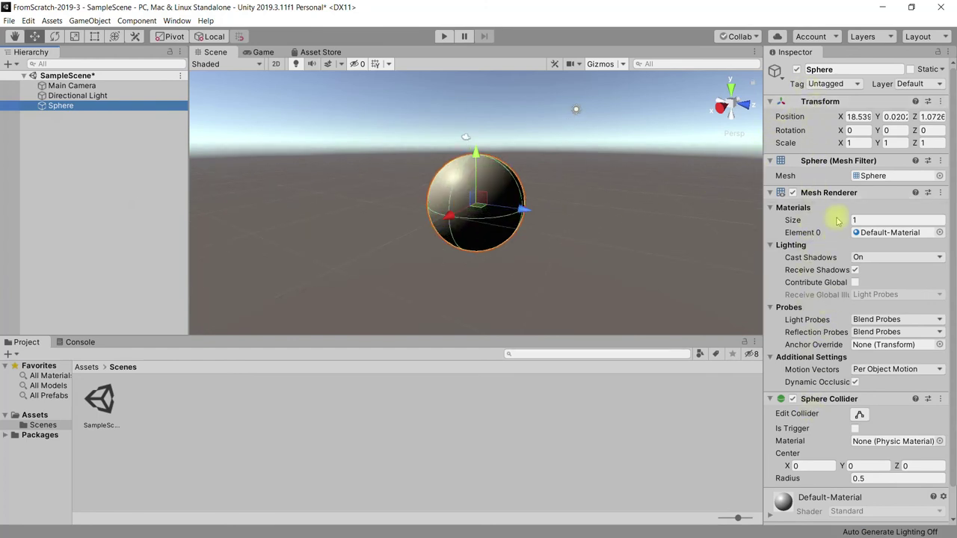
Collapse the Sphere's Transform, Mesh Renderer and Sphere Collider sections in the Inspector.
left_click(821, 102)
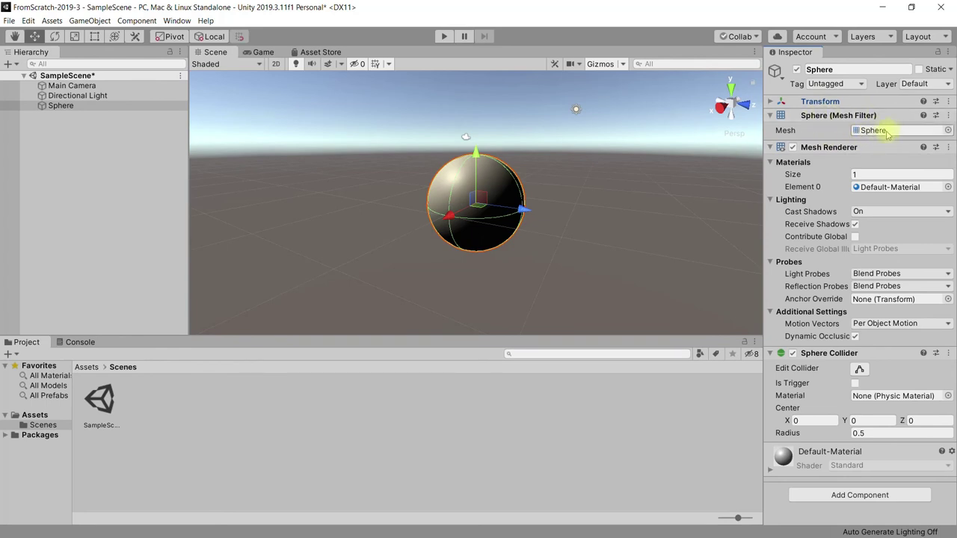
left_click(828, 148)
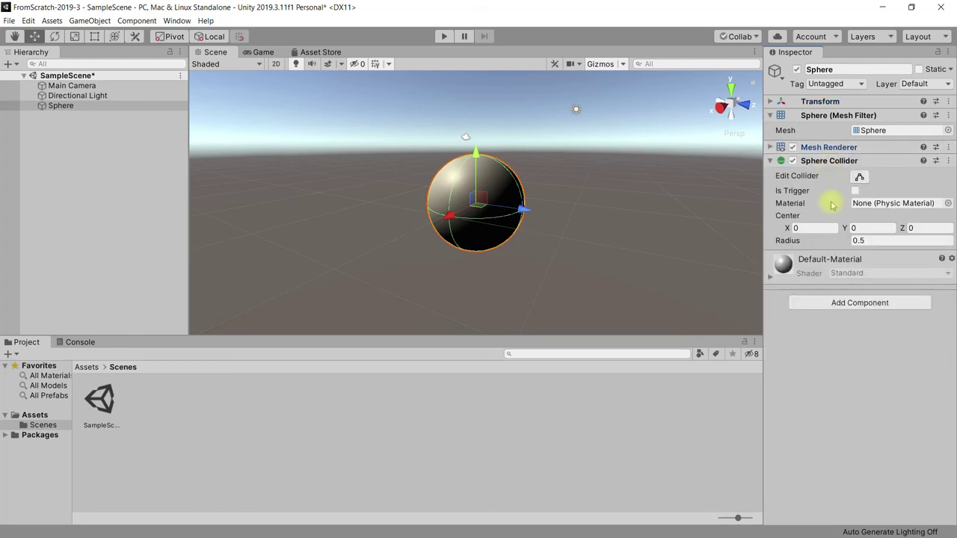
left_click(830, 147)
left_click(830, 147)
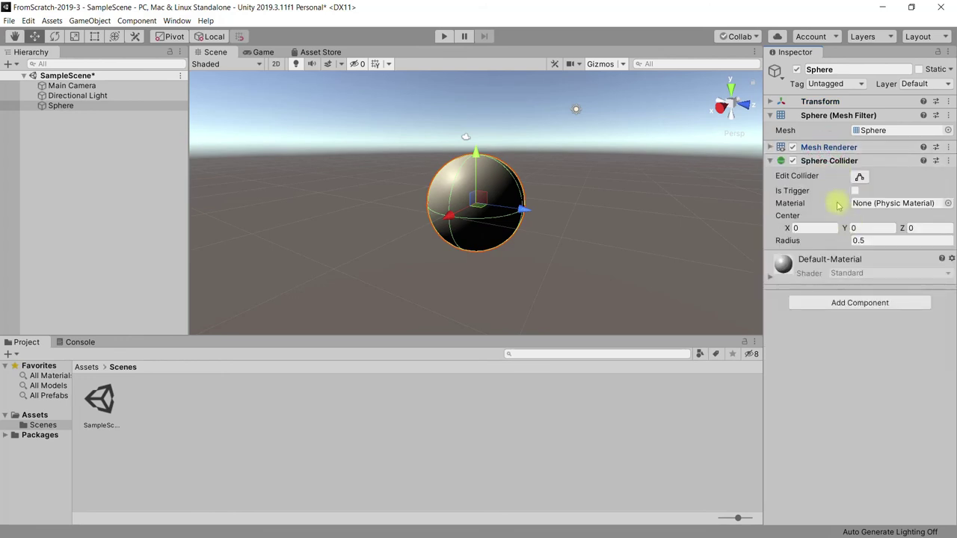
left_click(826, 163)
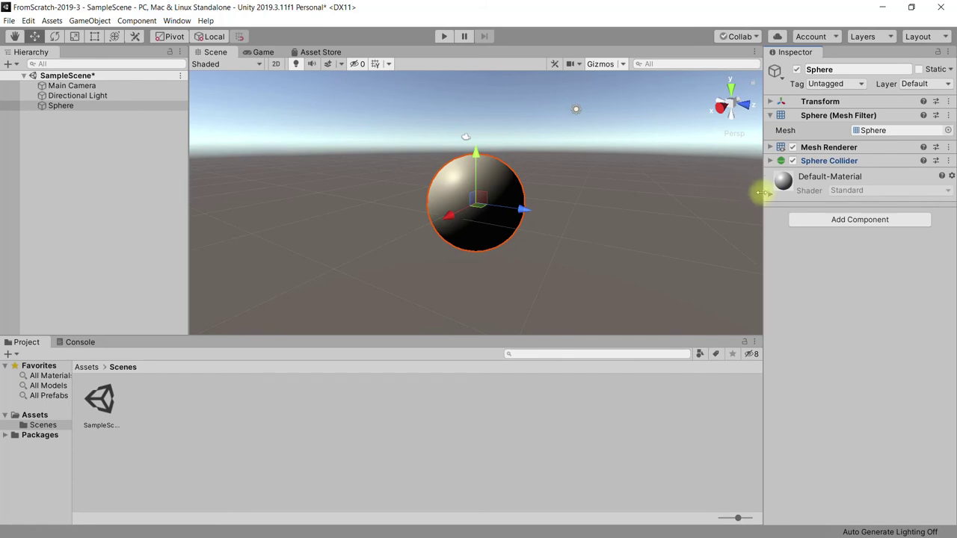
Orbit around the sphere and toggle Scene lighting, leaving it off for flat white shading.
mouse_move(411, 243)
right_mouse_down()
mouse_move(484, 245)
mouse_move(445, 175)
right_mouse_up()
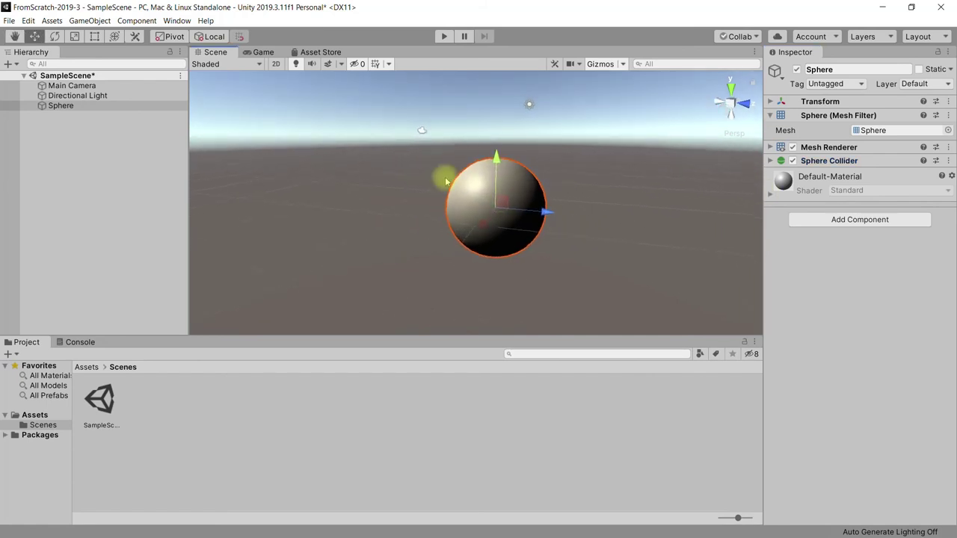
left_click(297, 63)
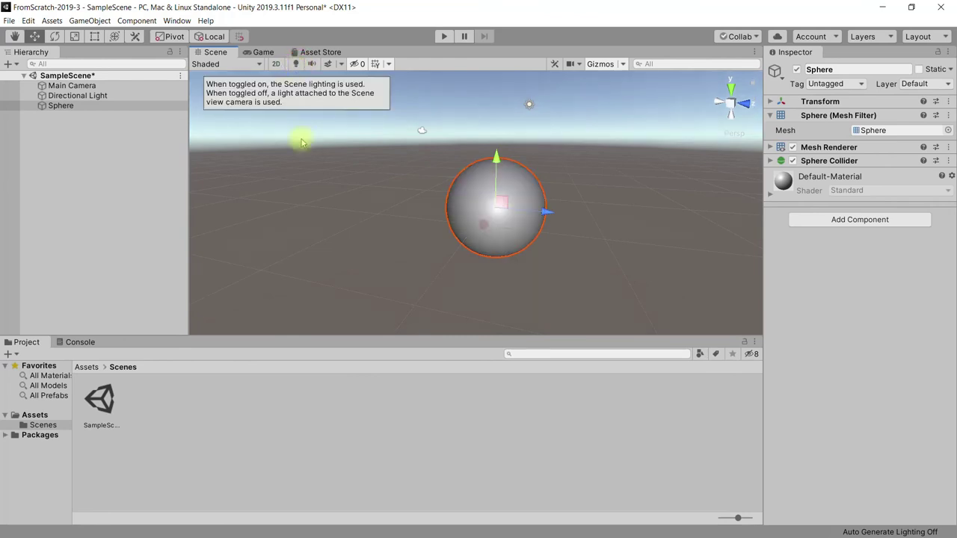
mouse_move(379, 231)
right_mouse_down()
mouse_move(415, 238)
mouse_move(544, 221)
mouse_move(537, 224)
right_mouse_up()
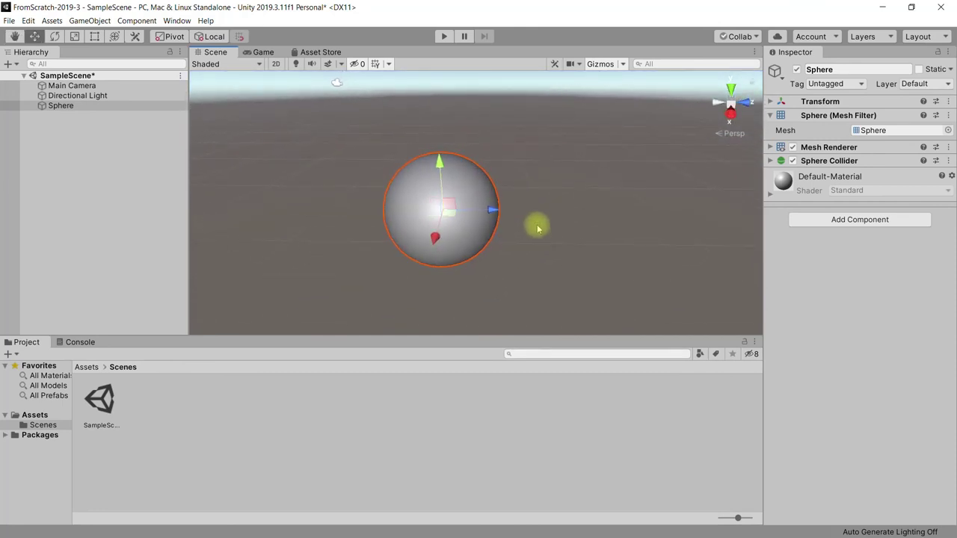
scroll(534, 225, "down", 2)
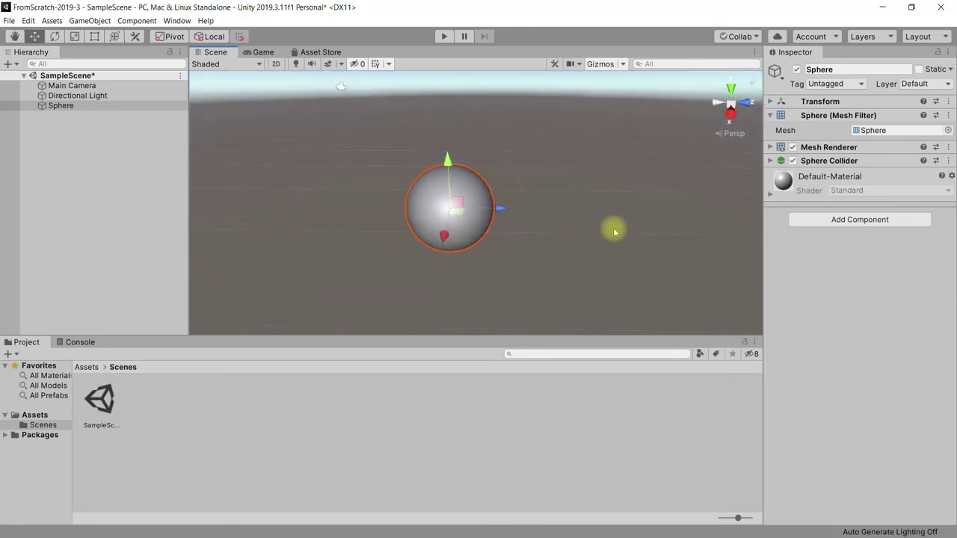
right_click_drag(613, 229, 588, 235)
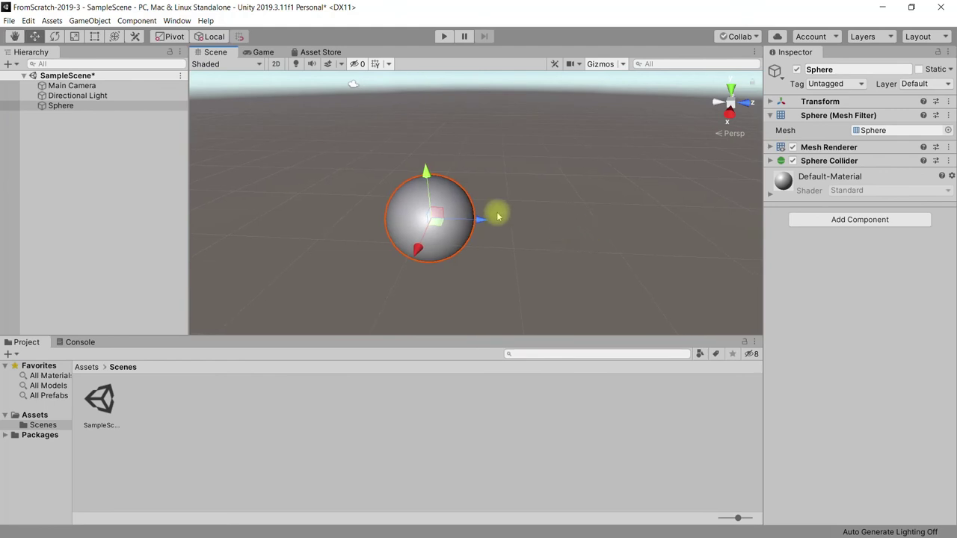
left_click(295, 66)
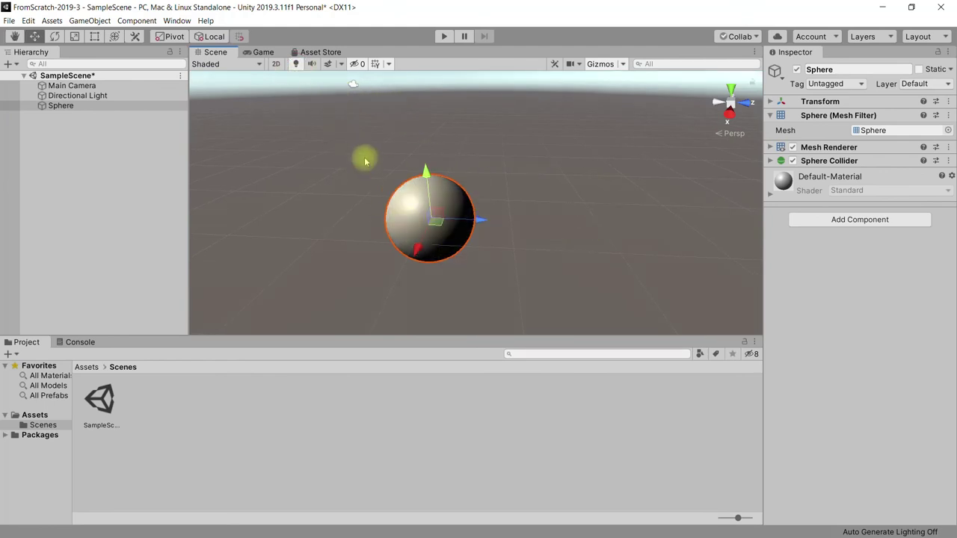
left_click(296, 65)
left_click(296, 66)
left_click(294, 64)
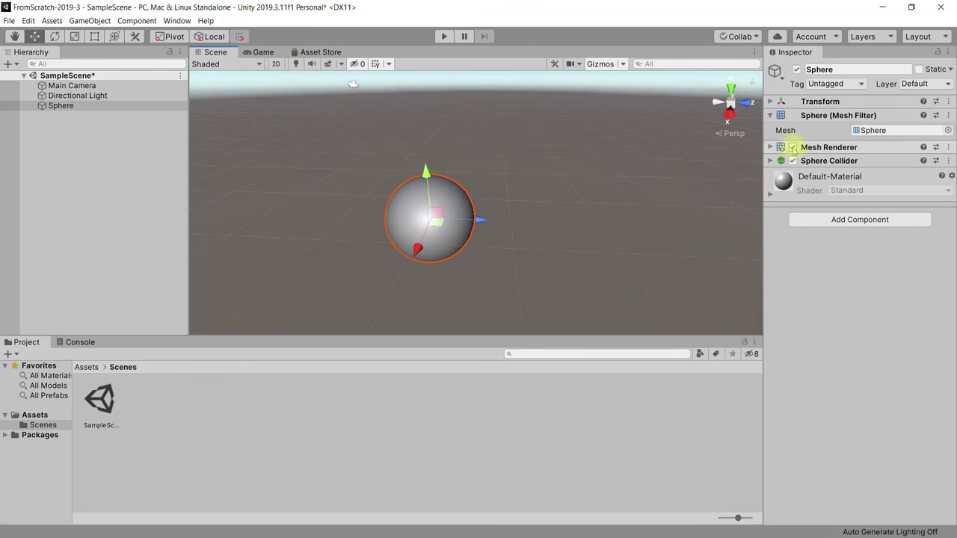
Toggle the Mesh Renderer off and on, leaving it enabled, and open its component menu.
left_click(793, 147)
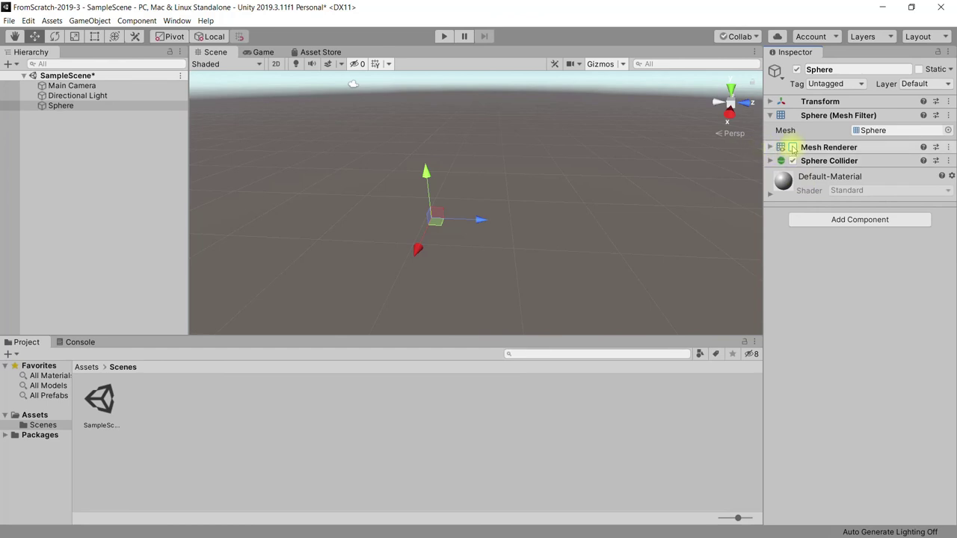
left_click(793, 147)
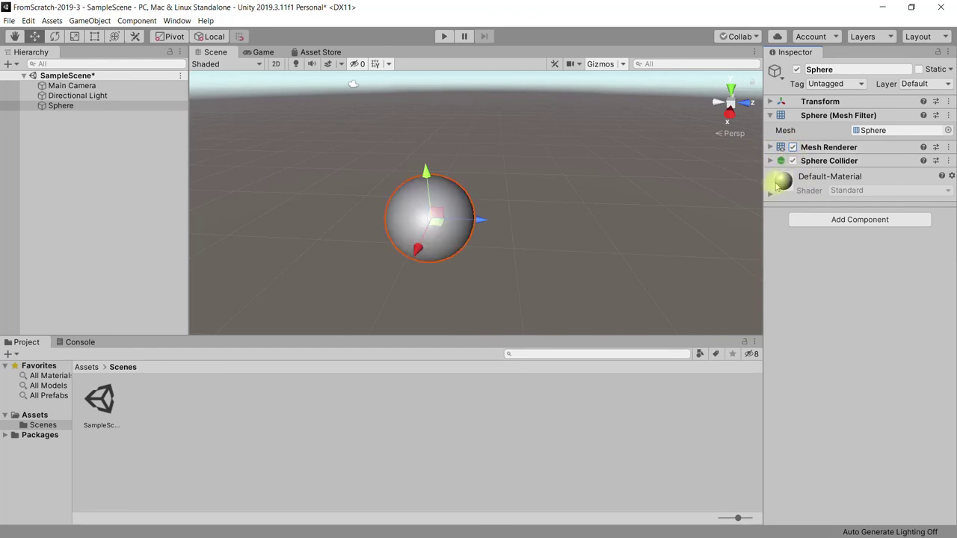
left_click(794, 147)
left_click(794, 148)
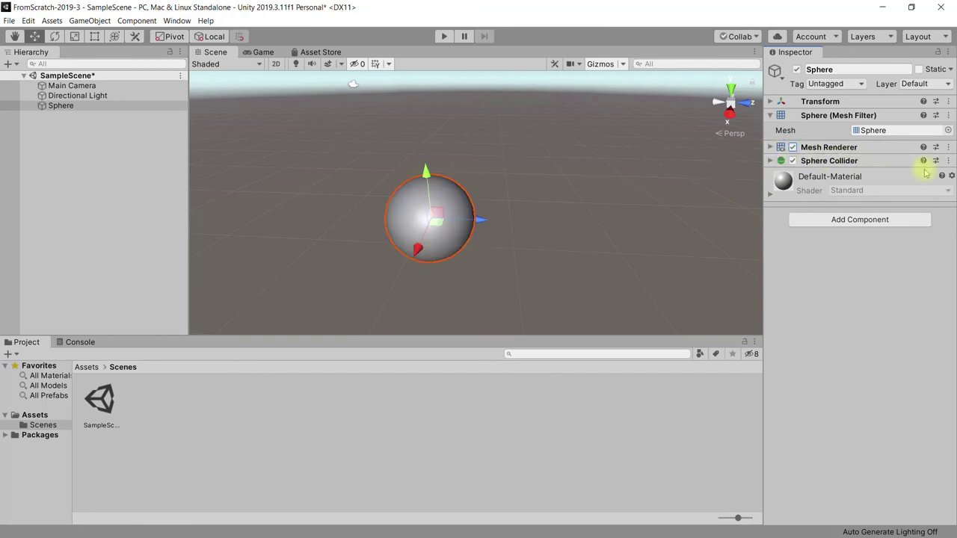
left_click(948, 147)
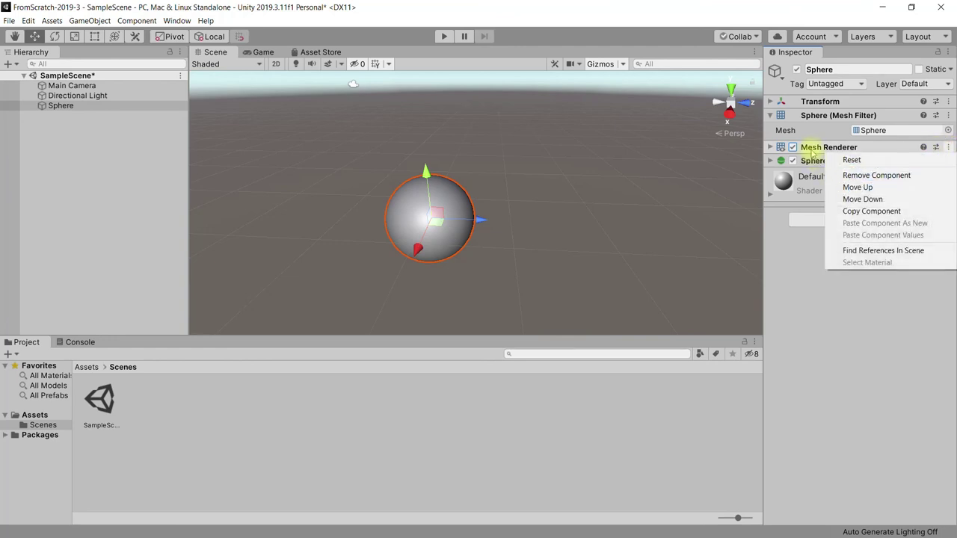
Remove the Mesh Renderer component from the Sphere.
left_click(812, 148)
right_click(813, 148)
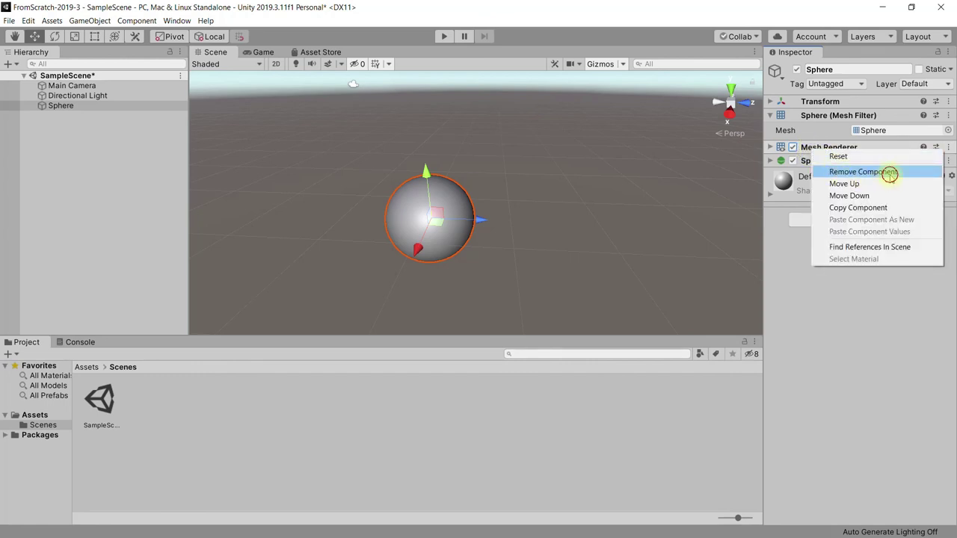
left_click(889, 173)
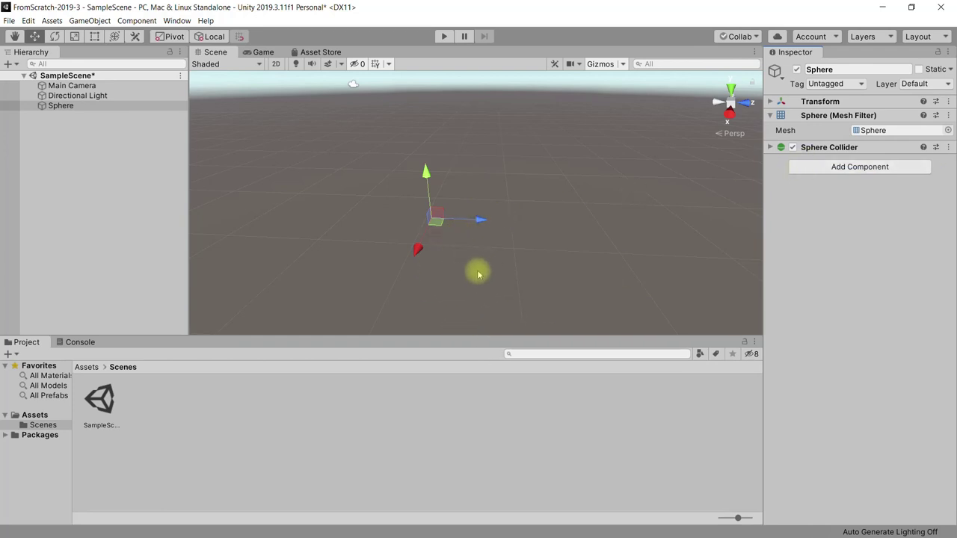
Expand the Sphere Collider and Transform, reselect the Sphere, then select Main Camera.
left_click(819, 147)
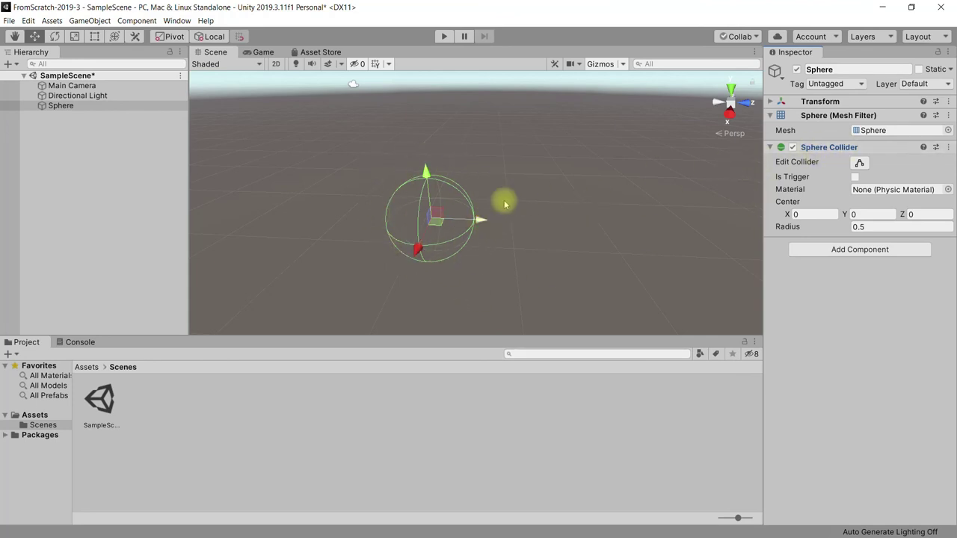
left_click(821, 101)
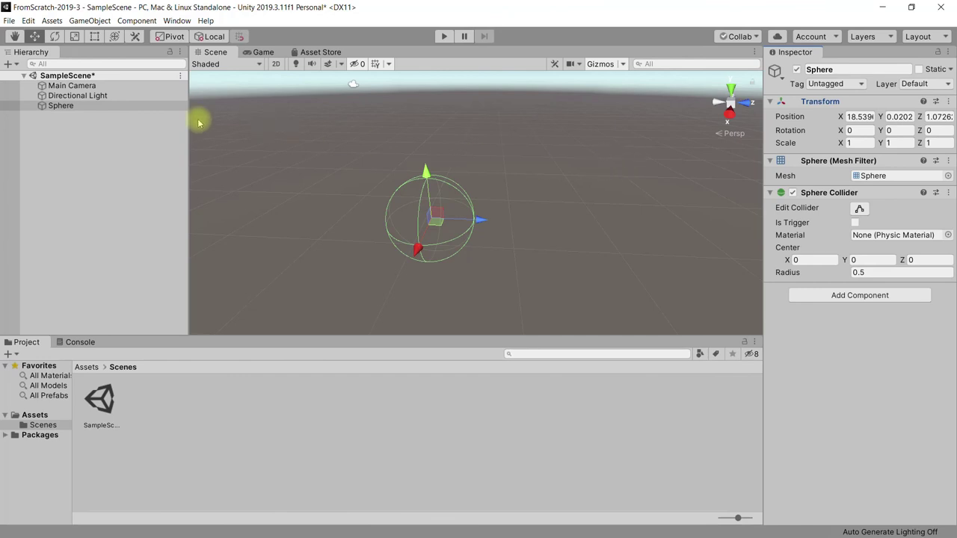
left_click(142, 107)
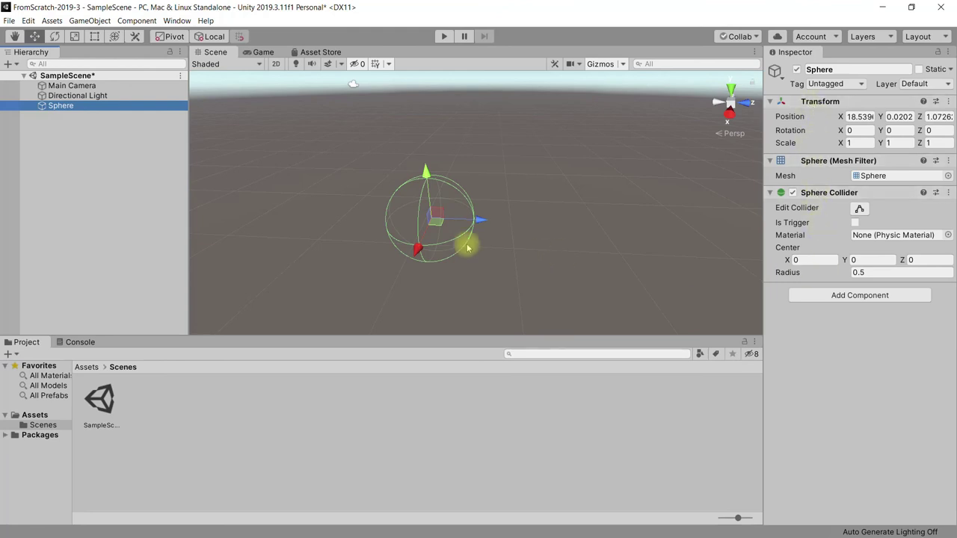
left_click(60, 86)
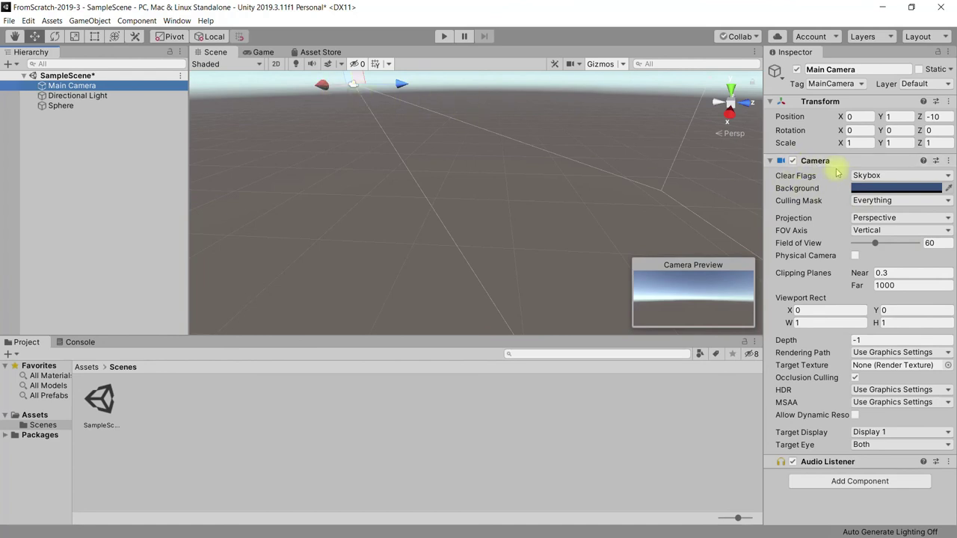
Select the Directional Light to view its Mixed-mode, intensity 1, Soft Shadows Light settings.
left_click(97, 96)
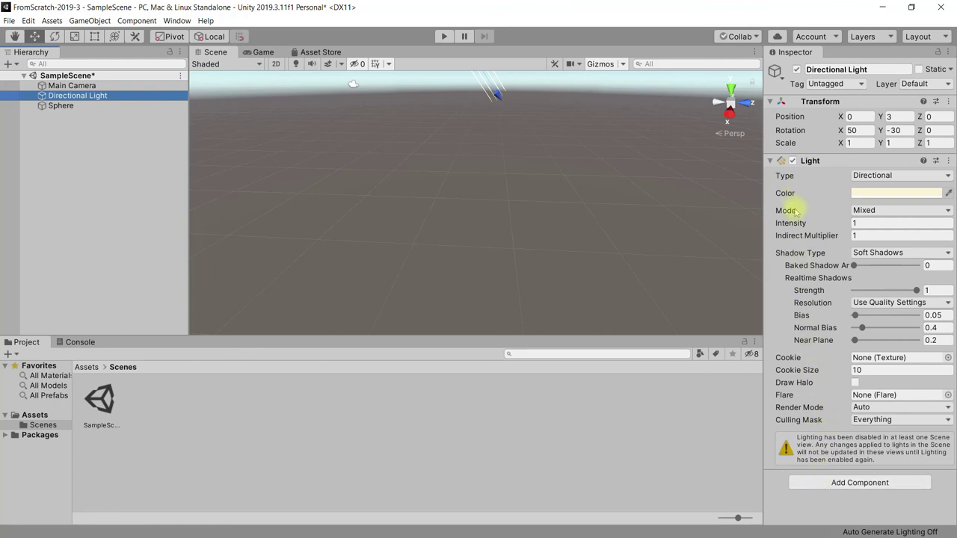
mouse_move(796, 212)
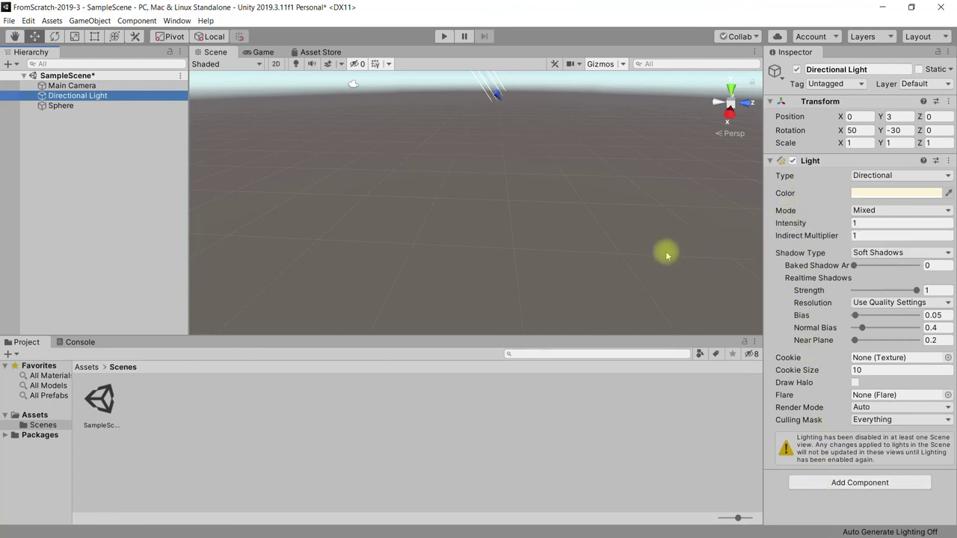